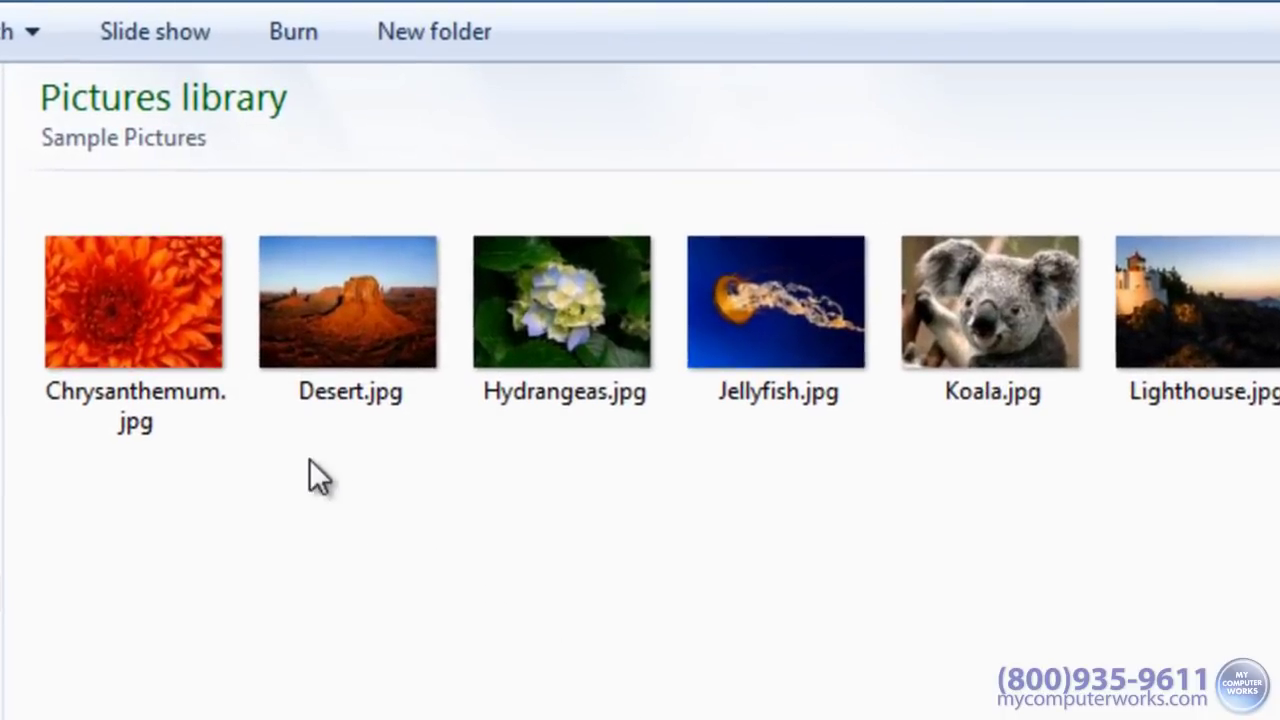
Step: Select the Chrysanthemum, Hydrangeas, Koala, Penguins and Tulips photos, then all eight pictures
left_click(186, 315)
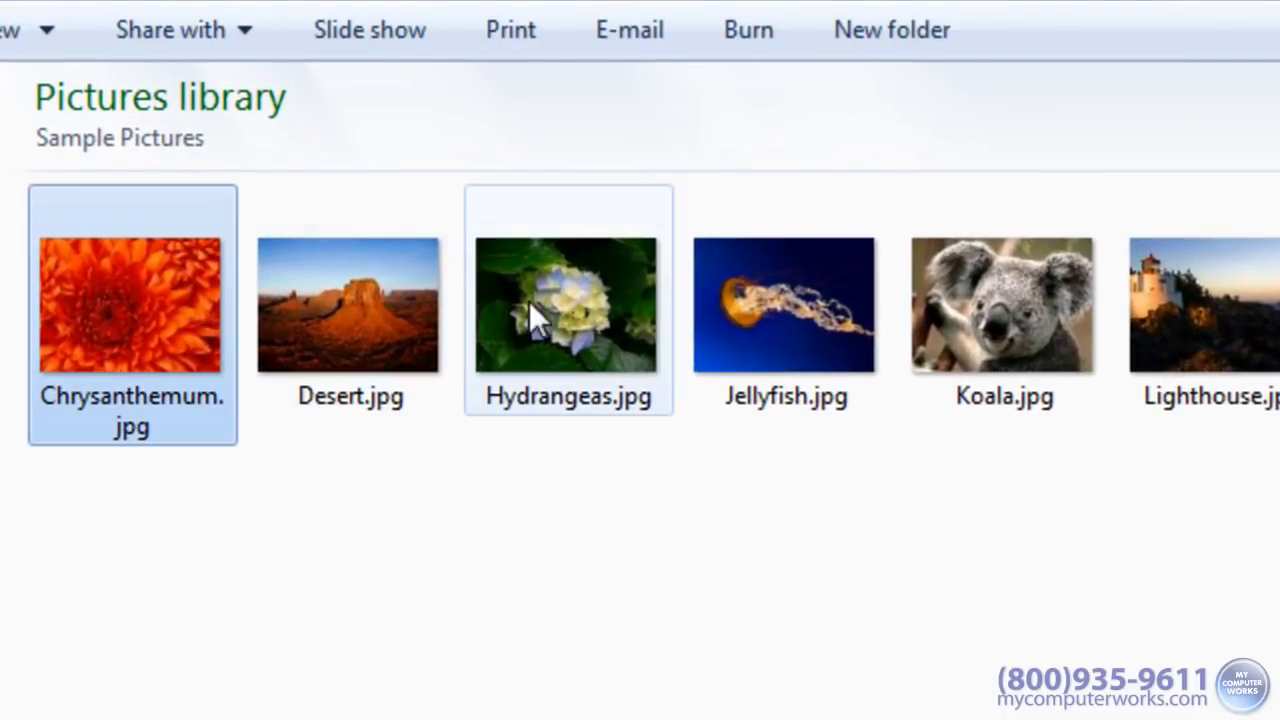
left_click(575, 299, "ctrl")
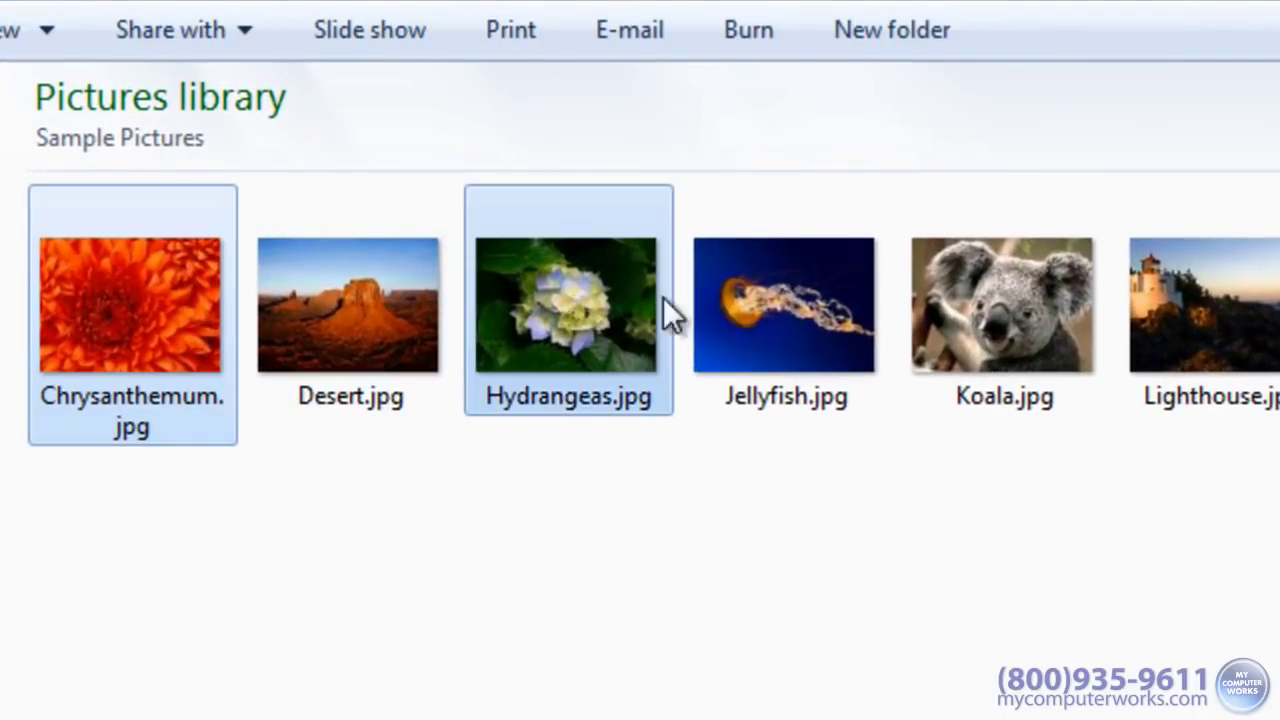
left_click(1001, 301, "ctrl")
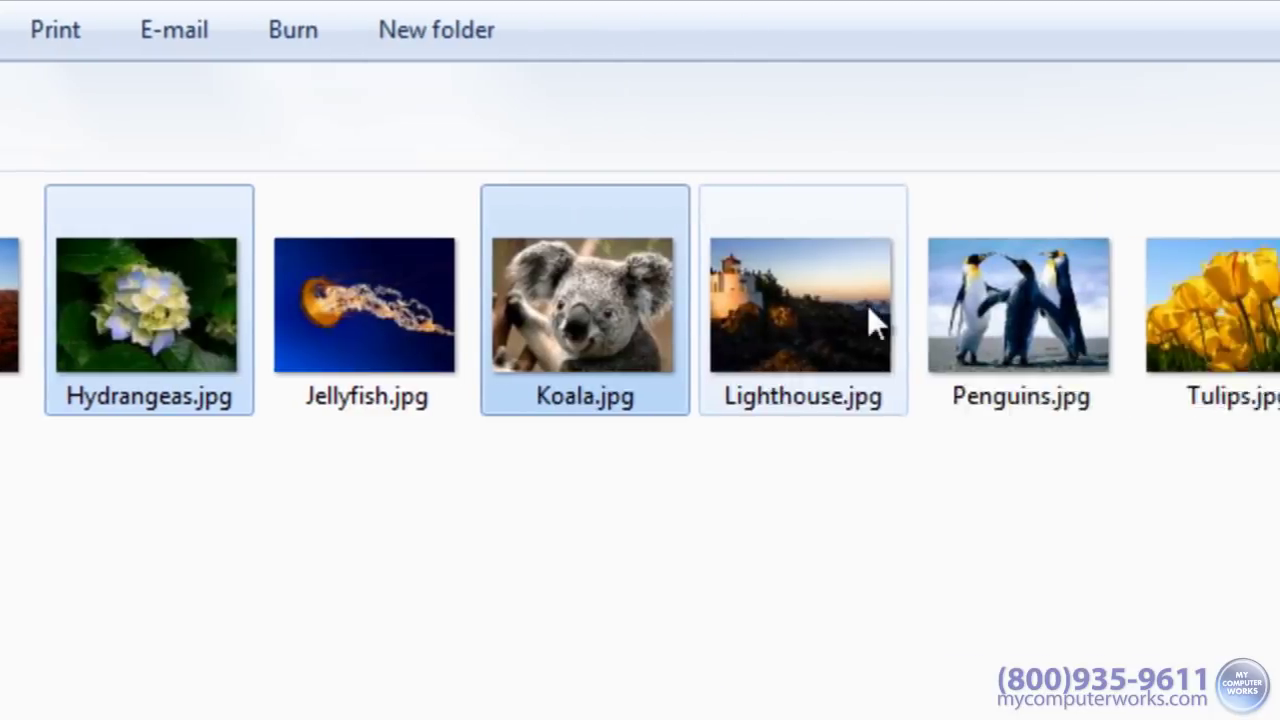
left_click(753, 305, "ctrl")
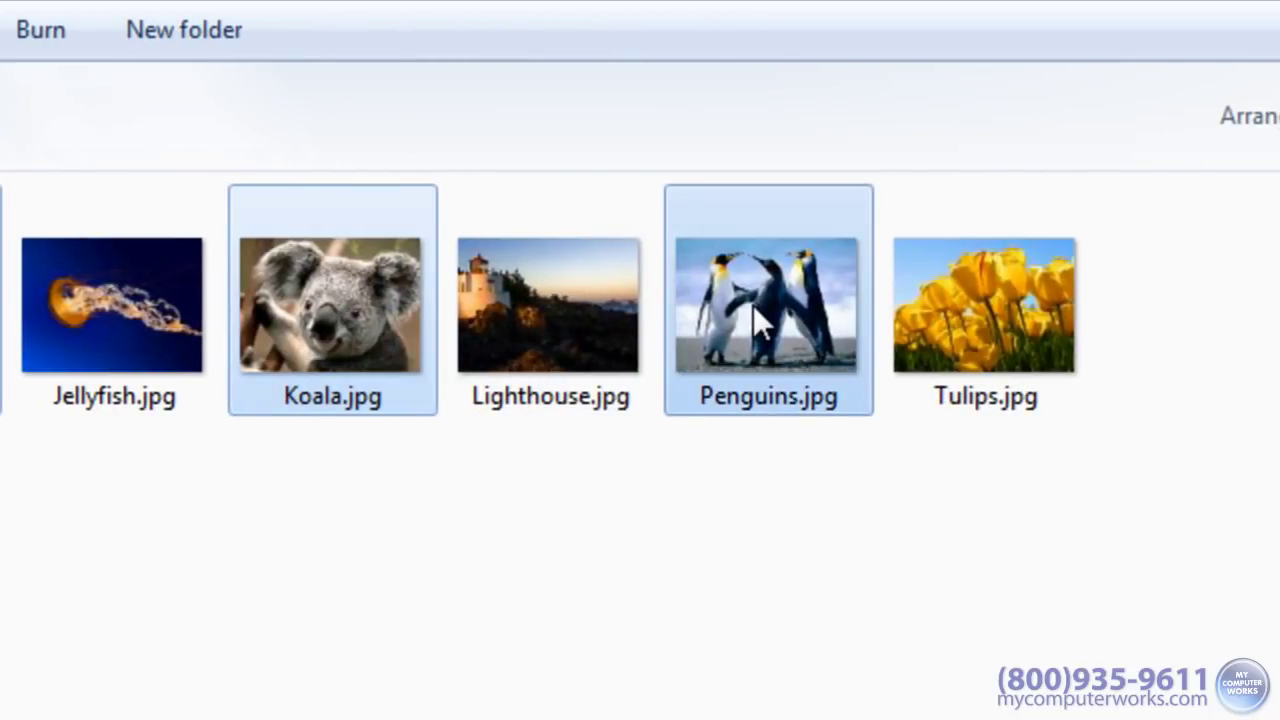
left_click(990, 330, "ctrl")
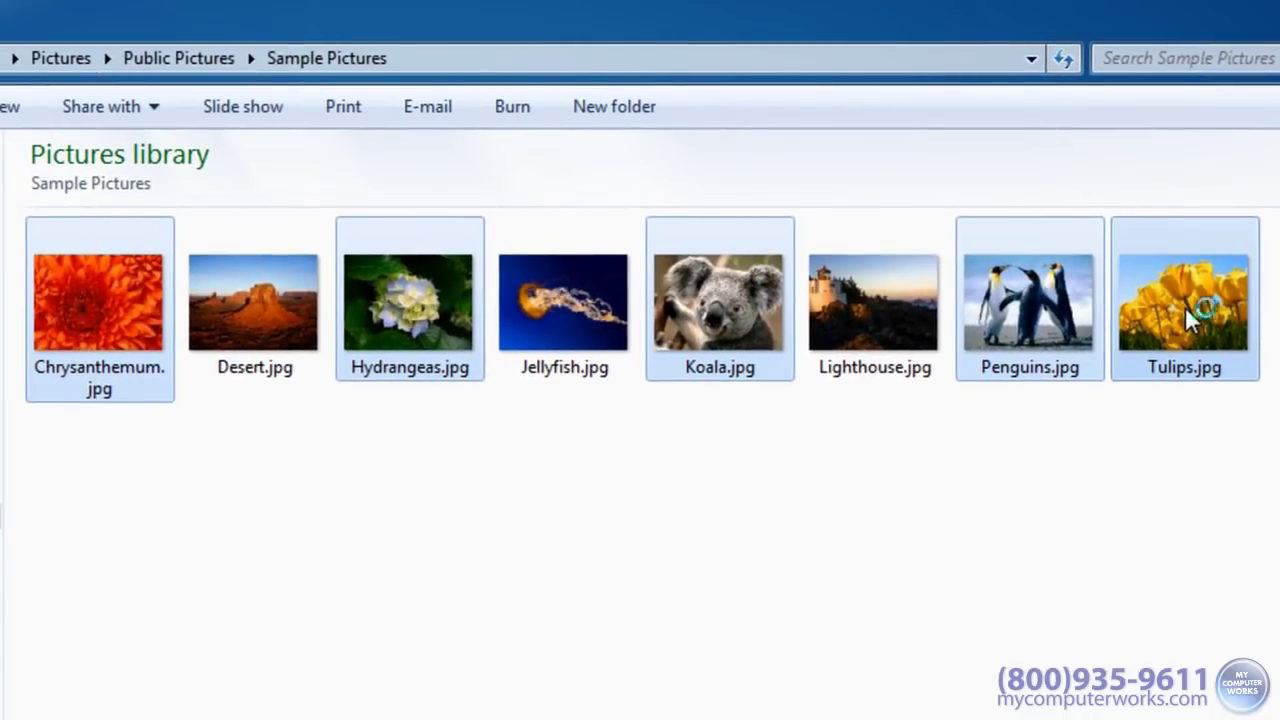
key("ctrl+a")
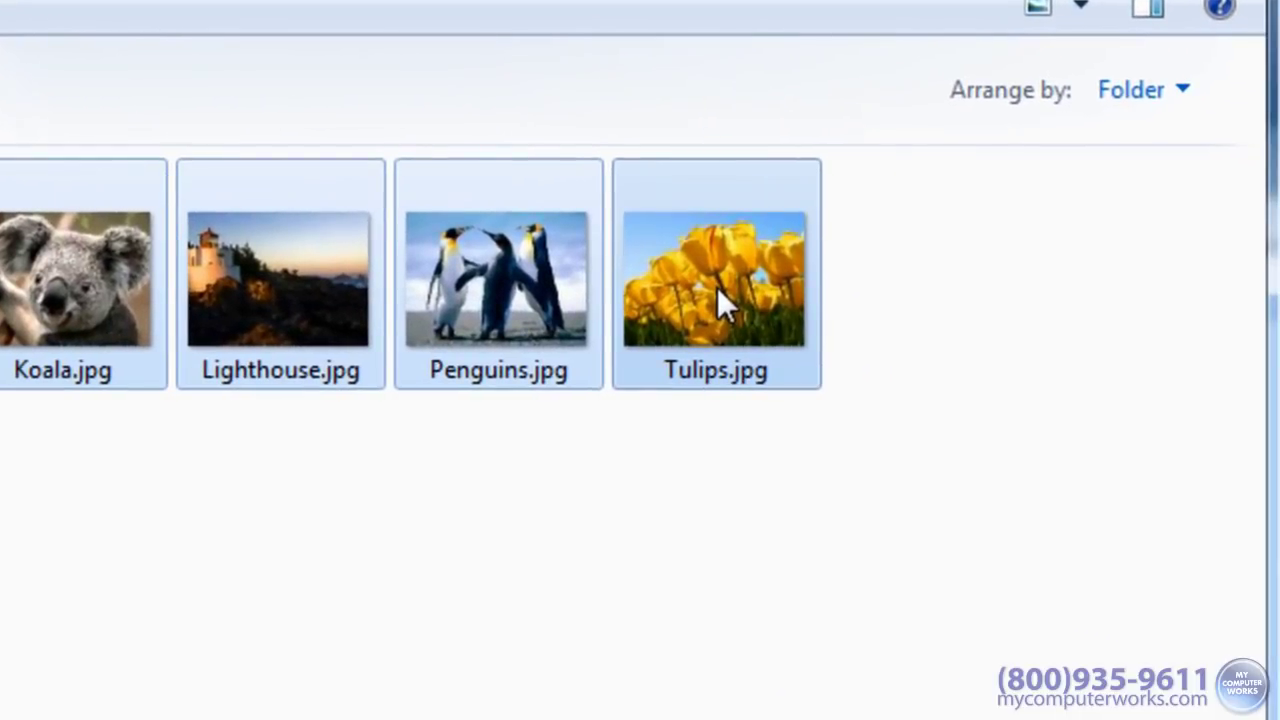
Step: Send the eight selected pictures to a mail recipient
right_click(715, 286)
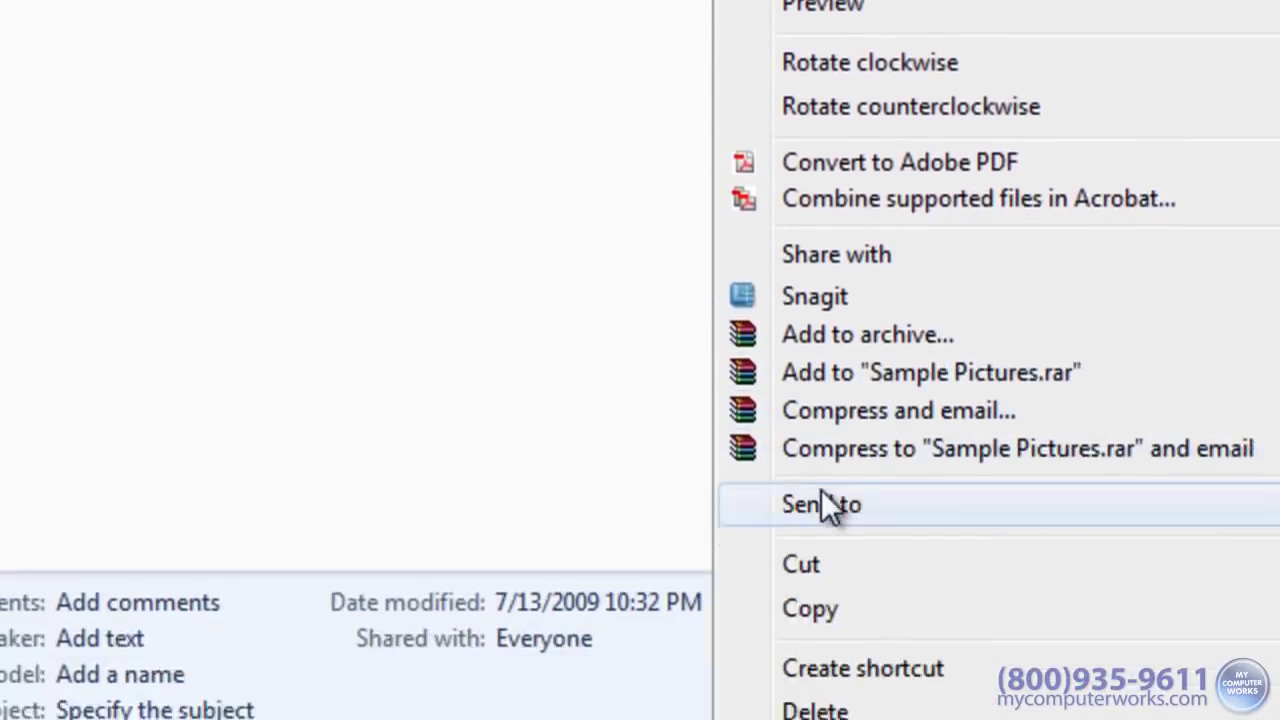
mouse_move(829, 439)
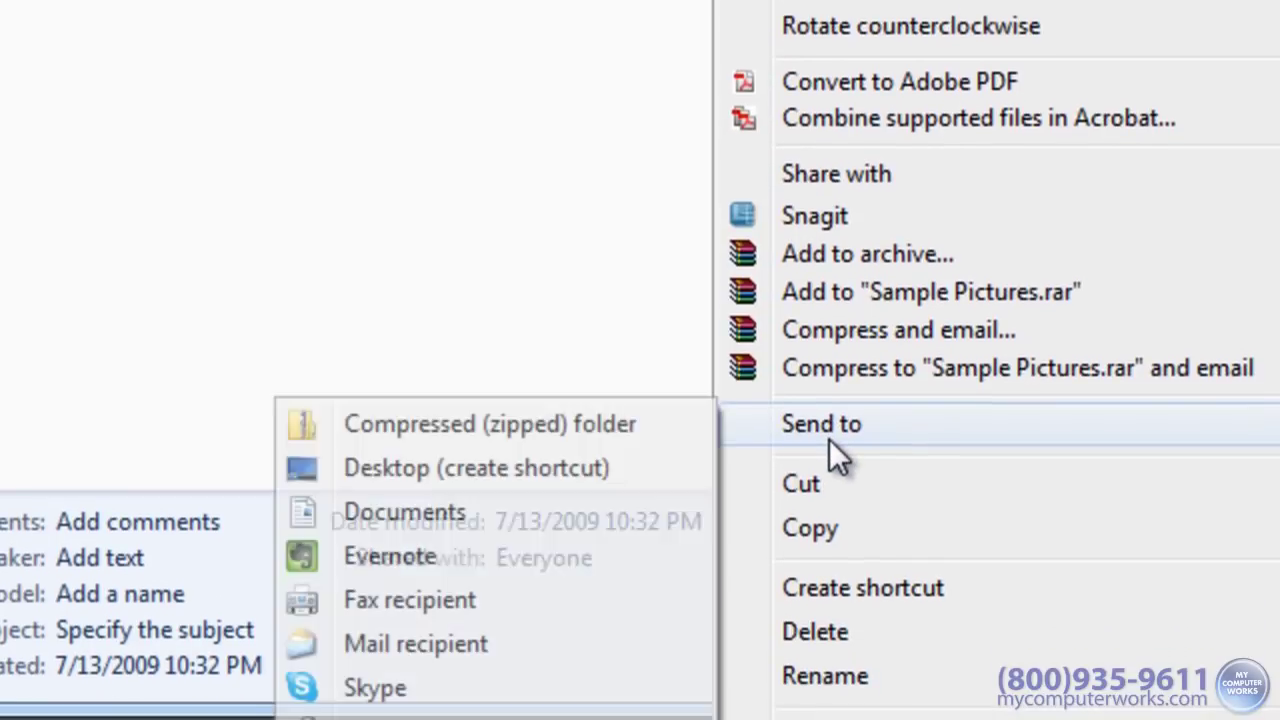
left_click(519, 641)
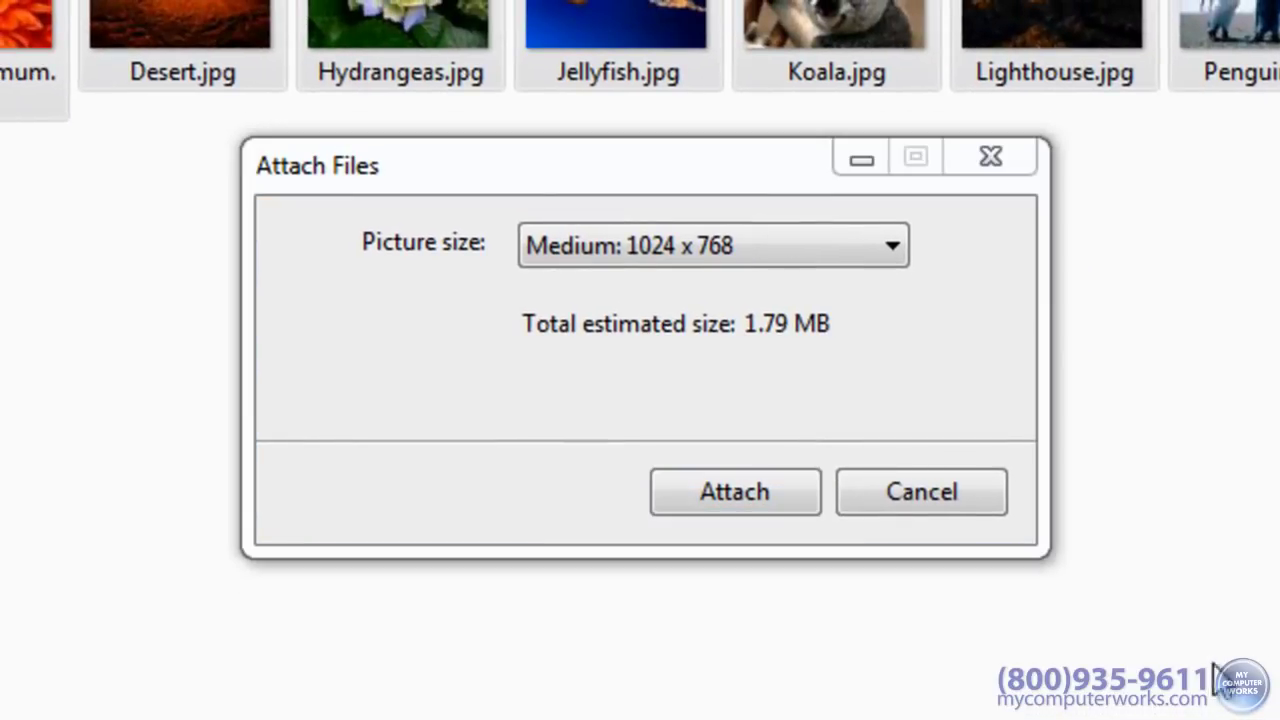
left_click(895, 255)
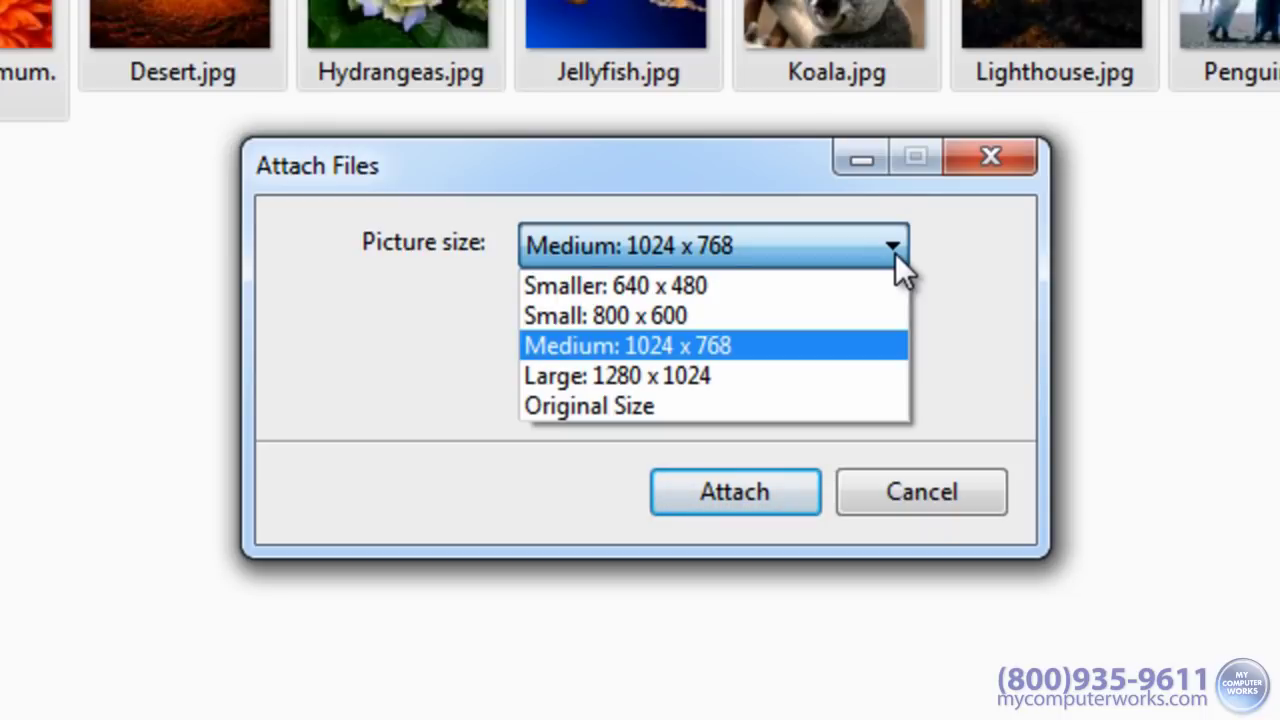
left_click(879, 285)
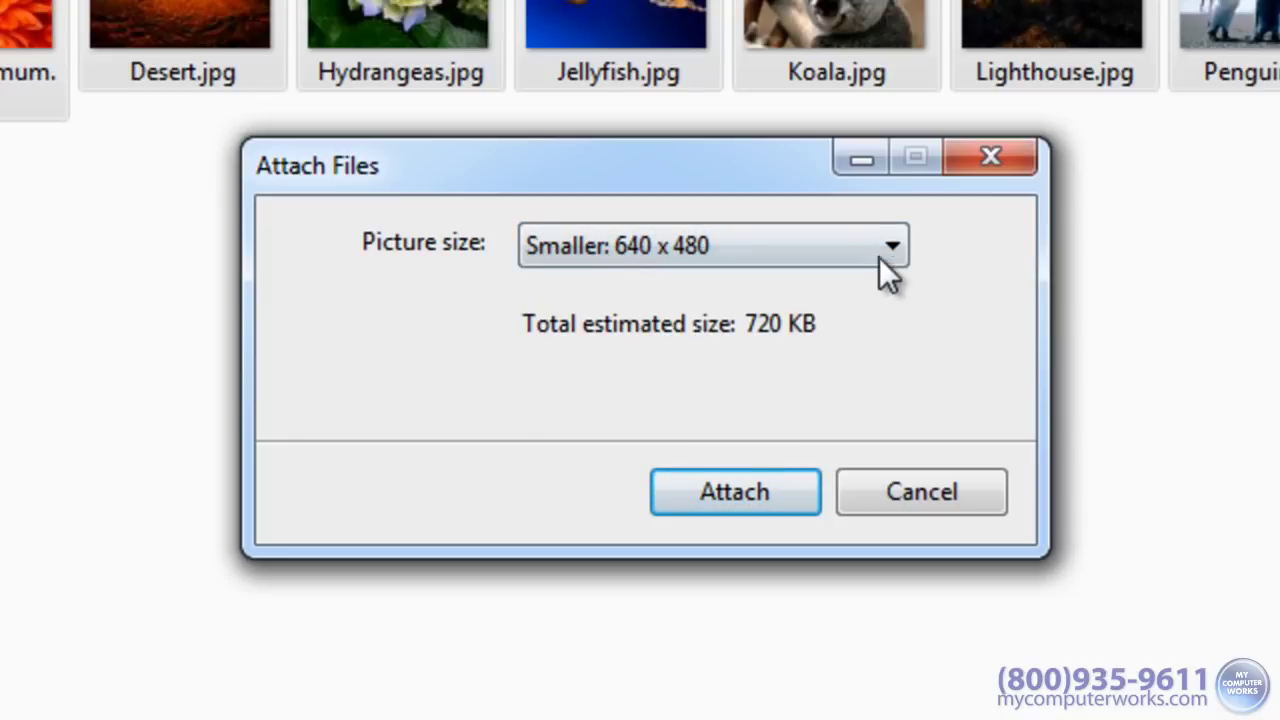
left_click(881, 240)
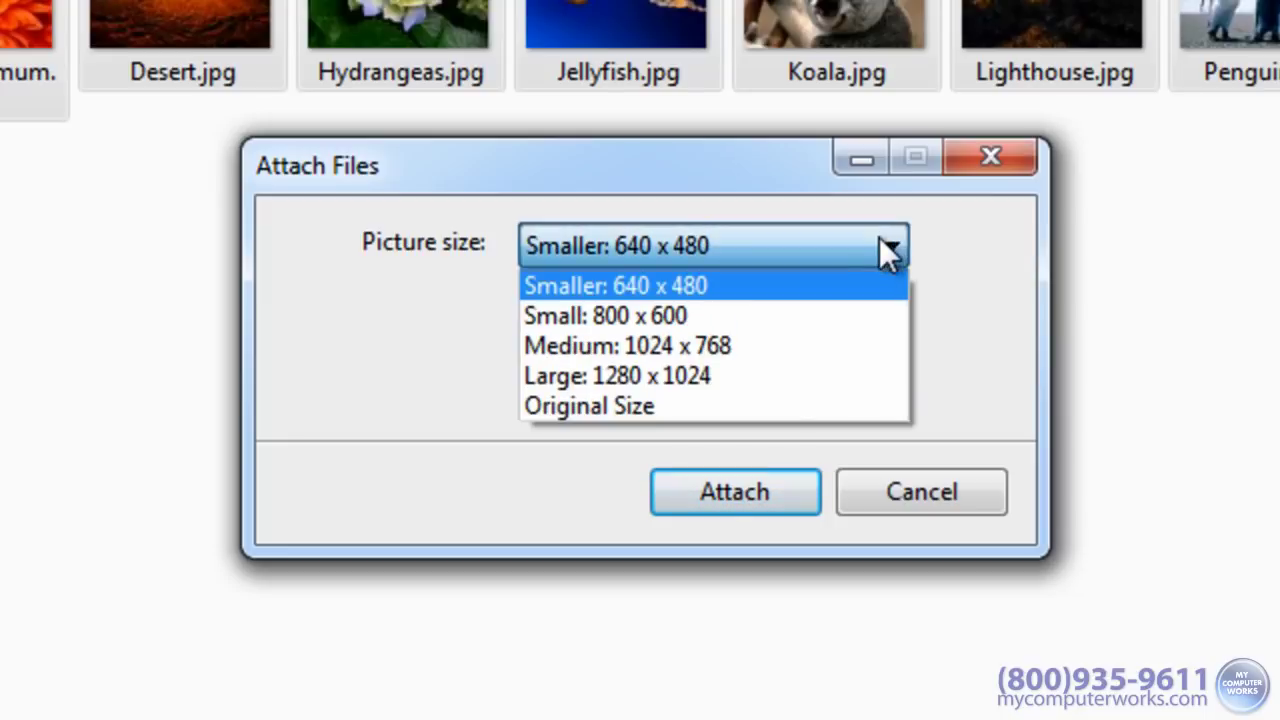
left_click(841, 314)
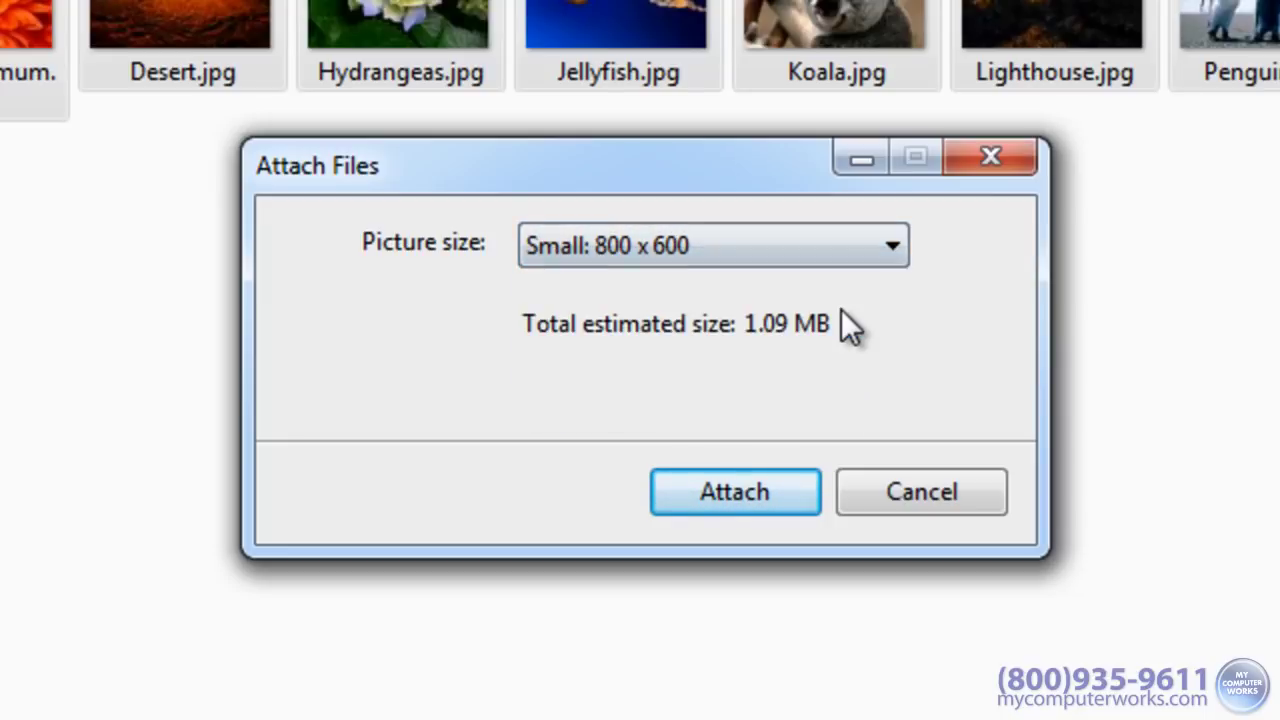
left_click(866, 244)
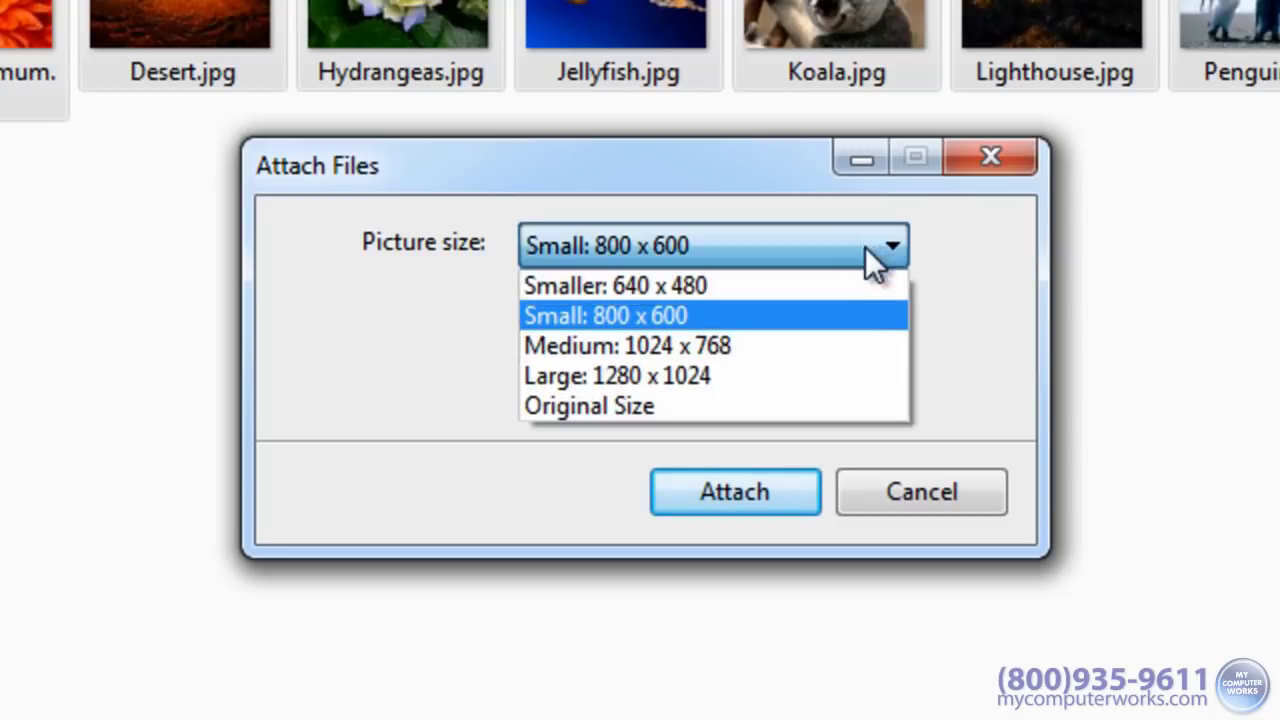
left_click(832, 376)
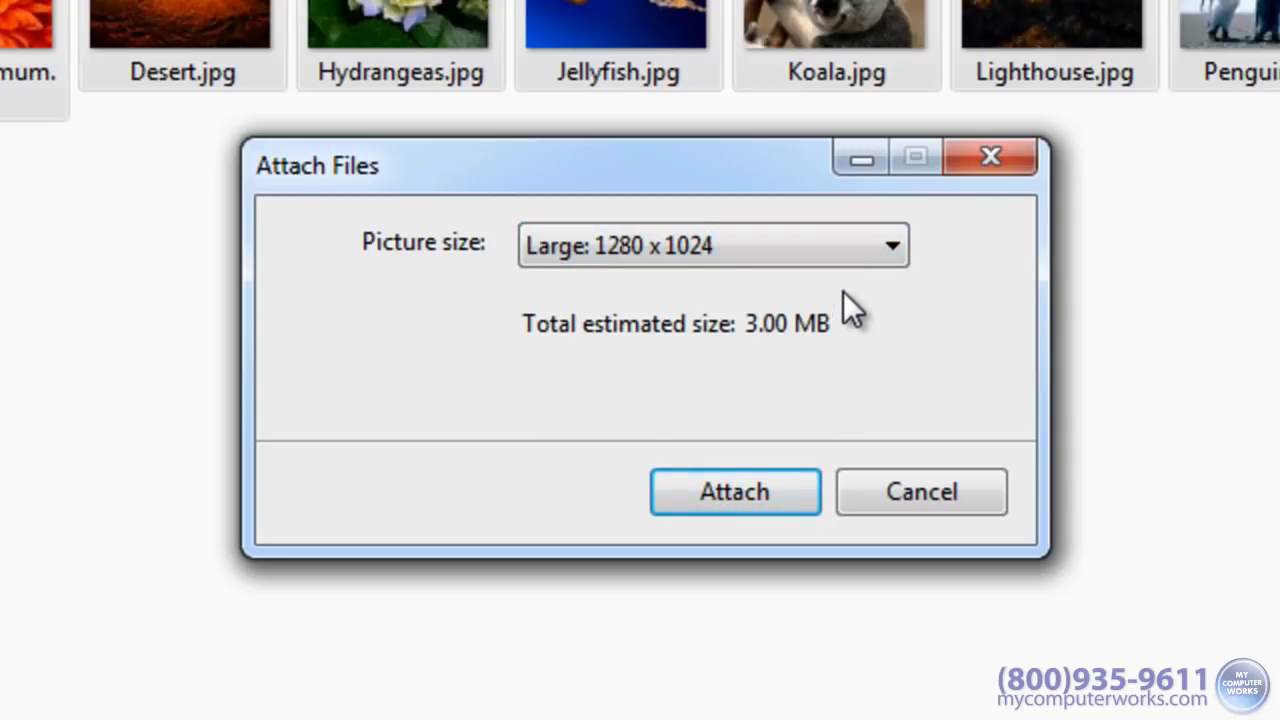
left_click(846, 245)
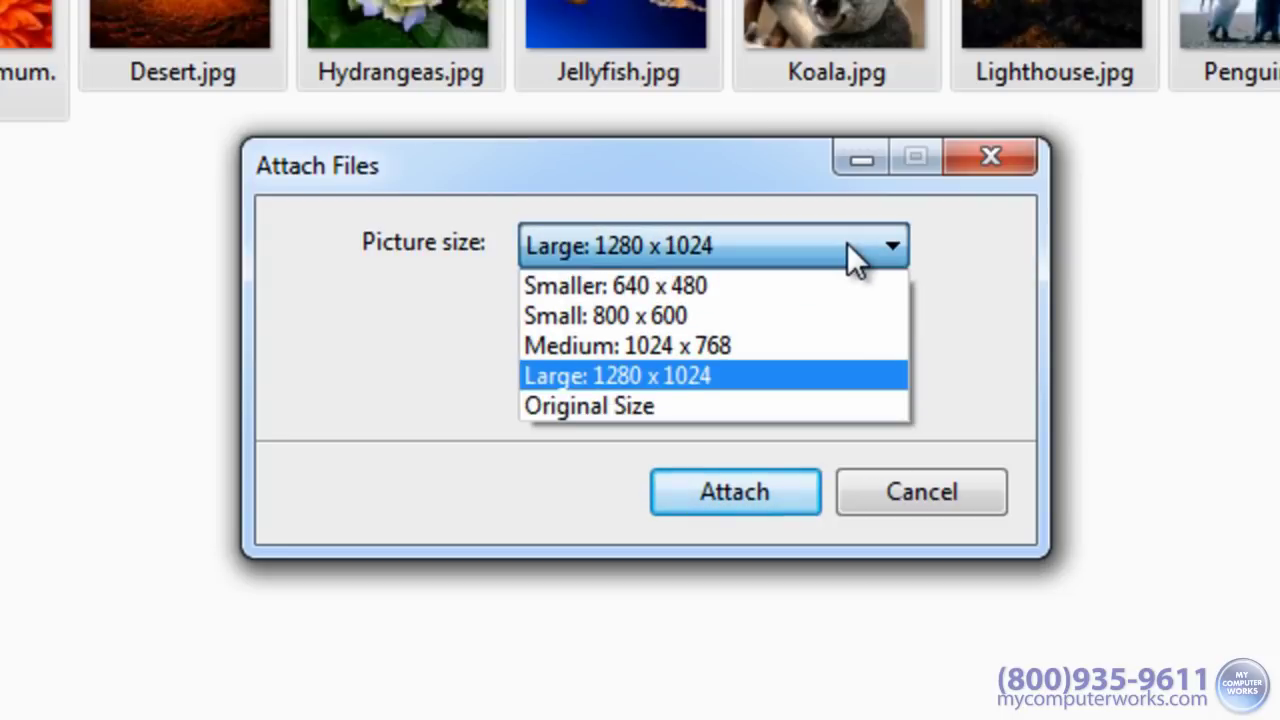
left_click(779, 393)
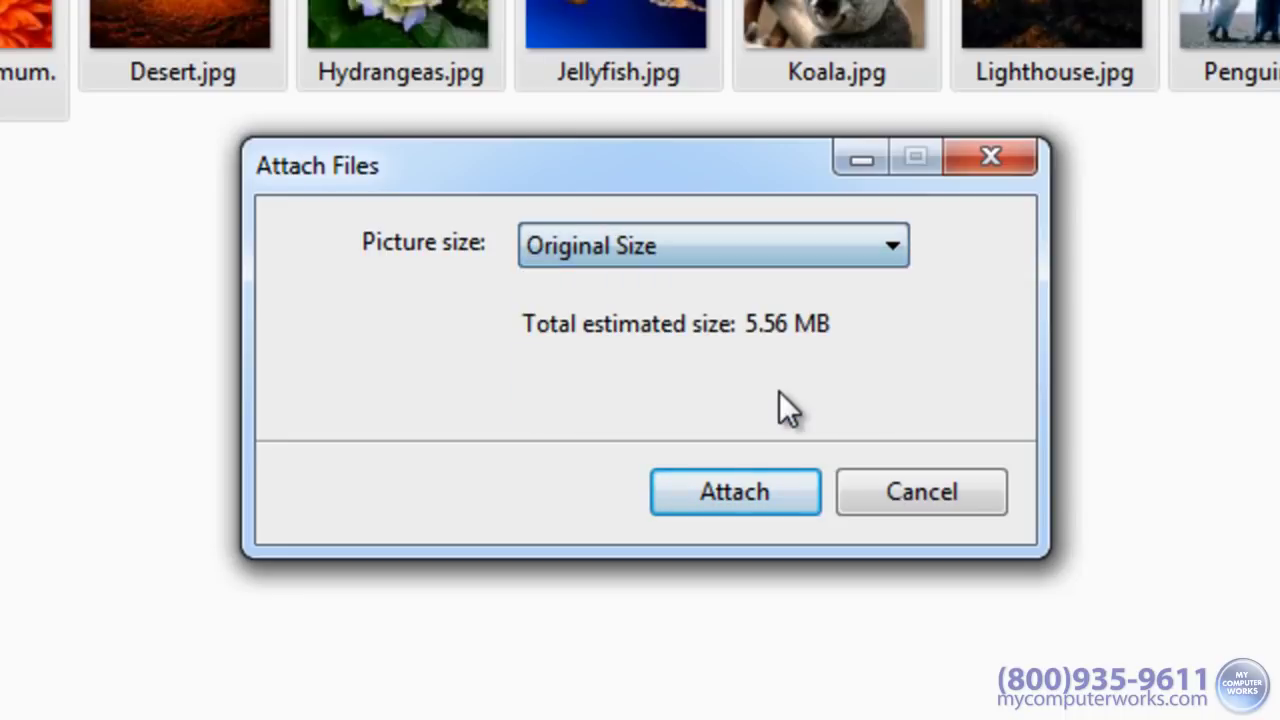
left_click(803, 250)
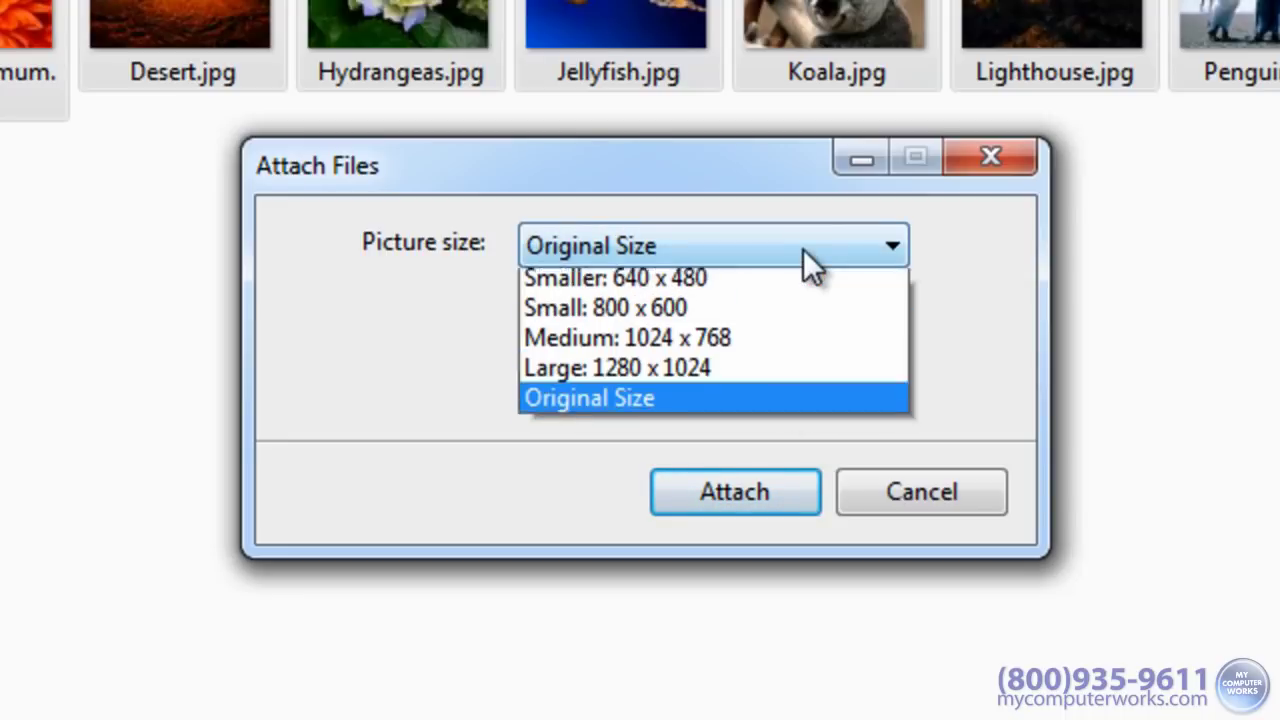
left_click(781, 337)
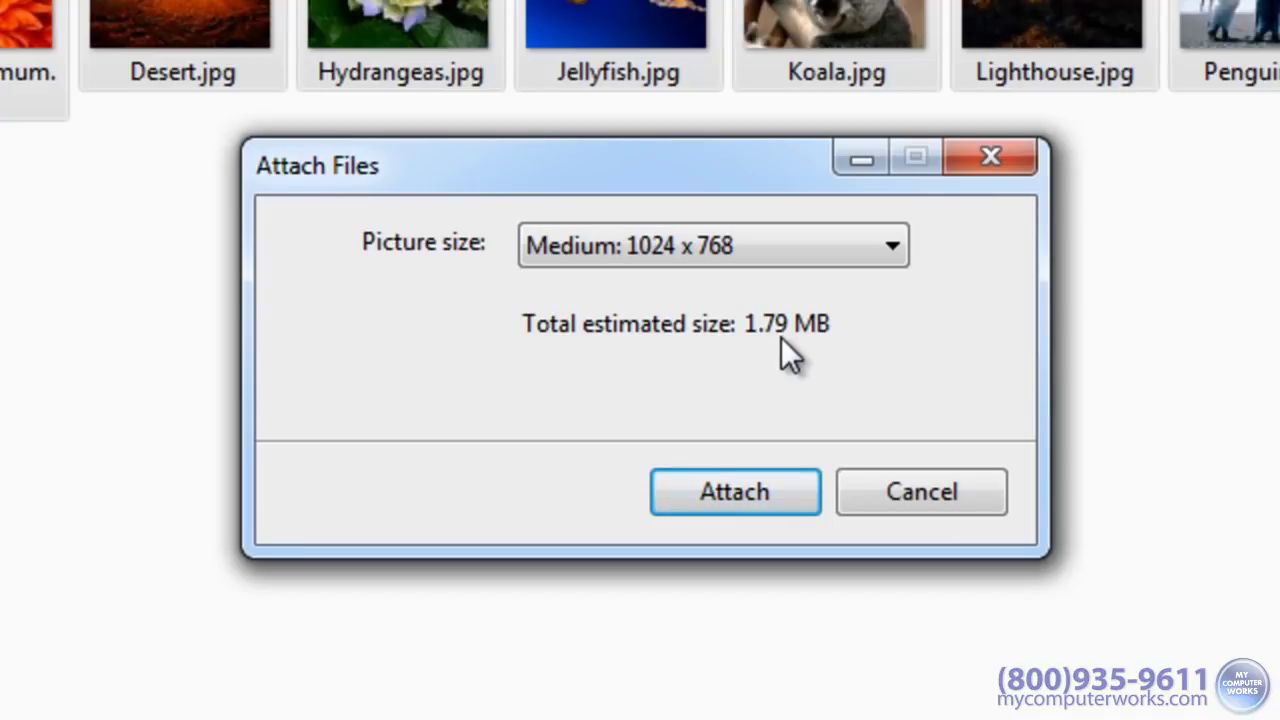
Step: Attach the resized photos to a new message for the suggested recipient, write 'Check out my new photos!' and send it
left_click(757, 487)
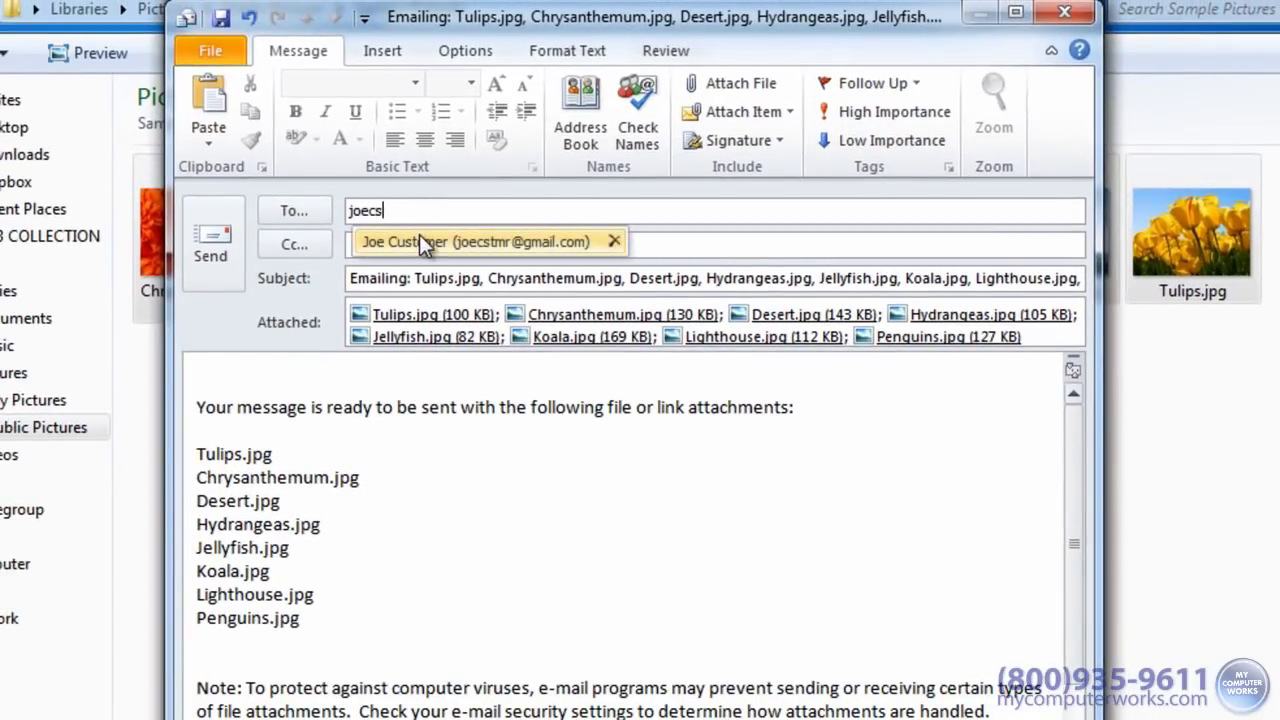
left_click(420, 238)
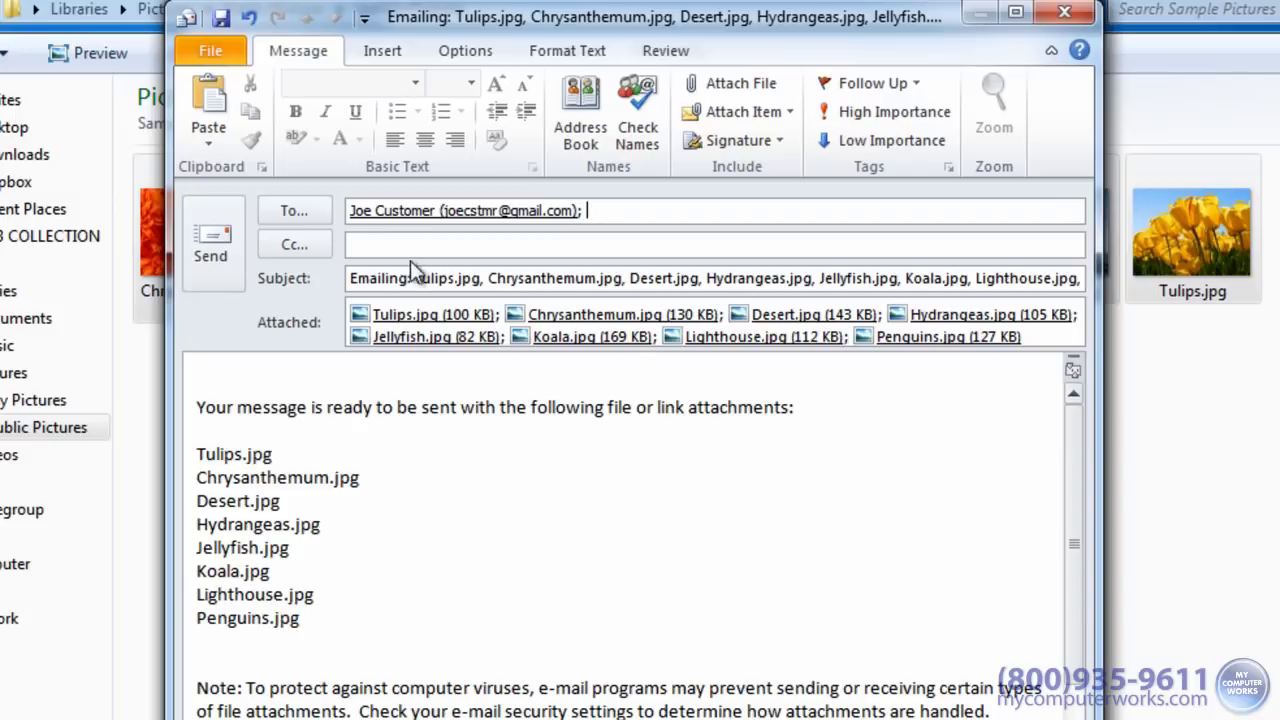
left_click(326, 370)
type("C")
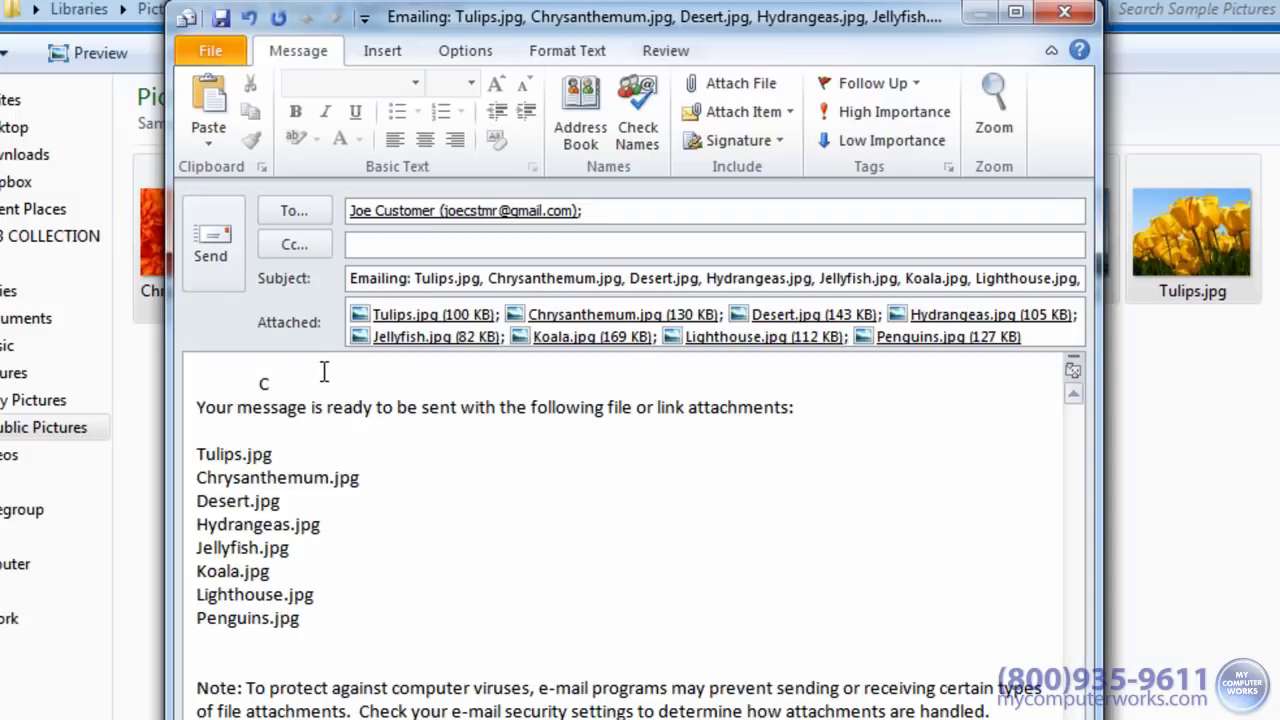
type("heck out my new")
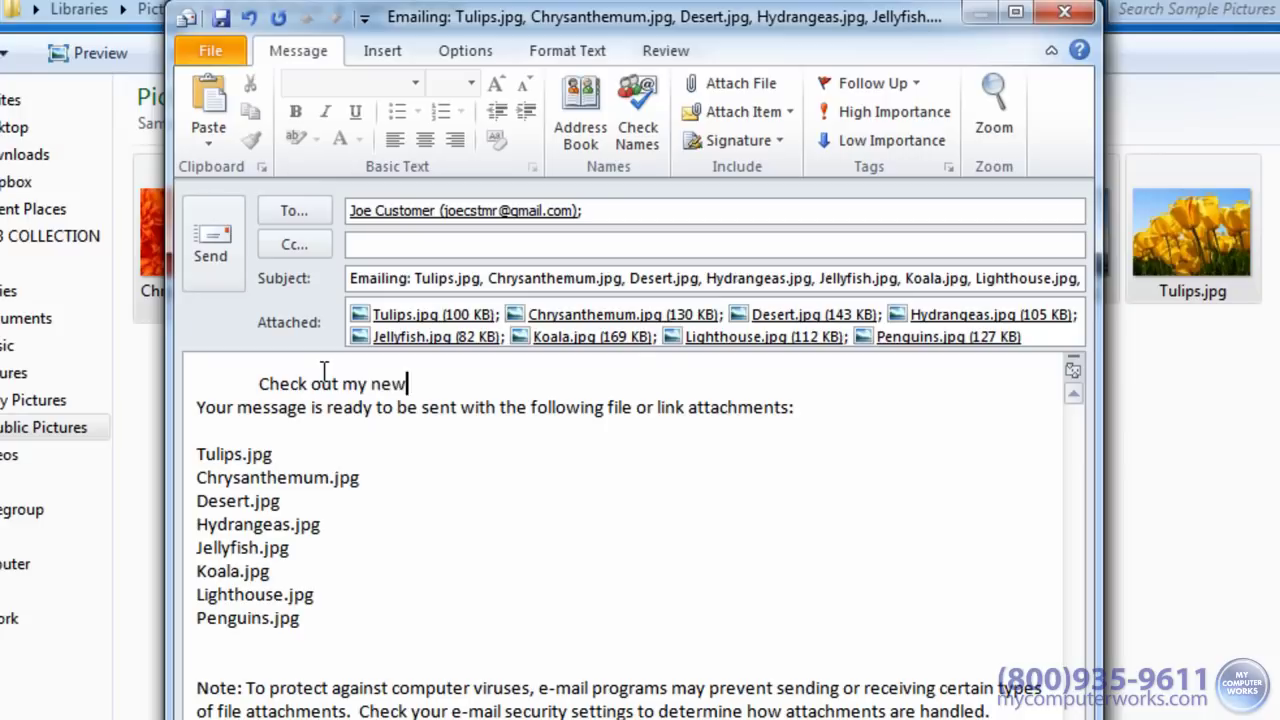
type(" photos!")
key("Return")
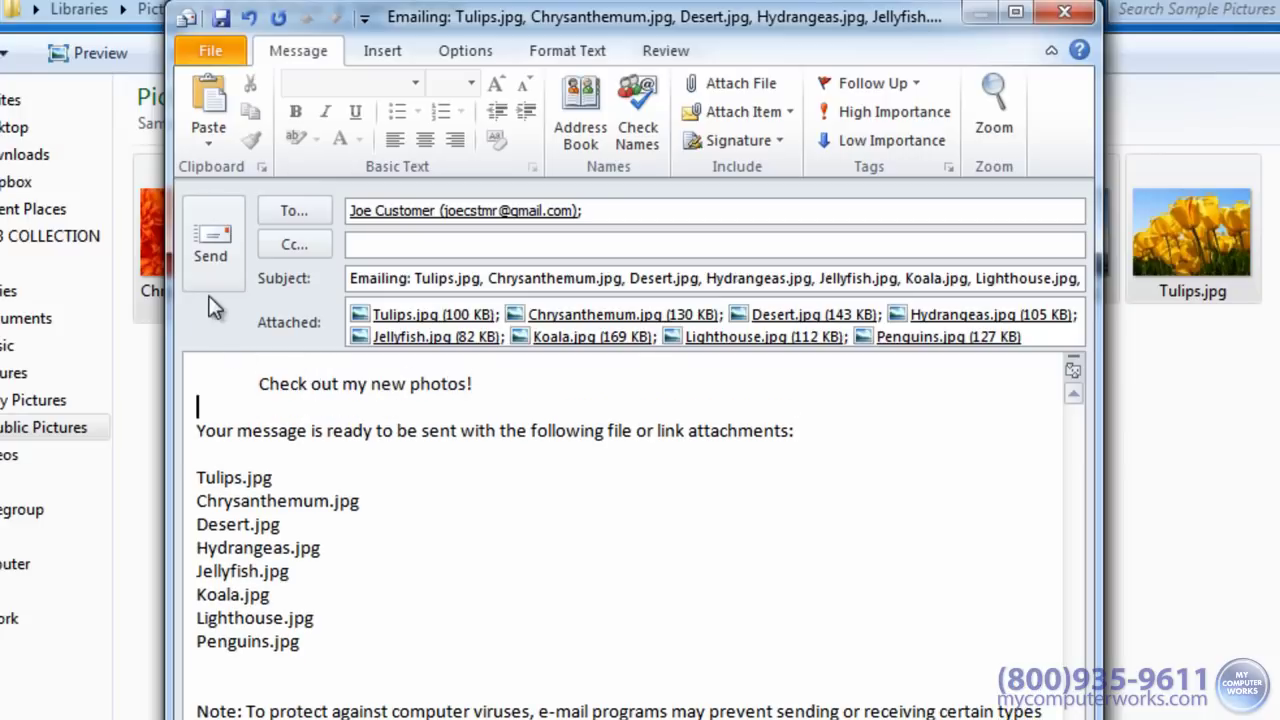
left_click(207, 242)
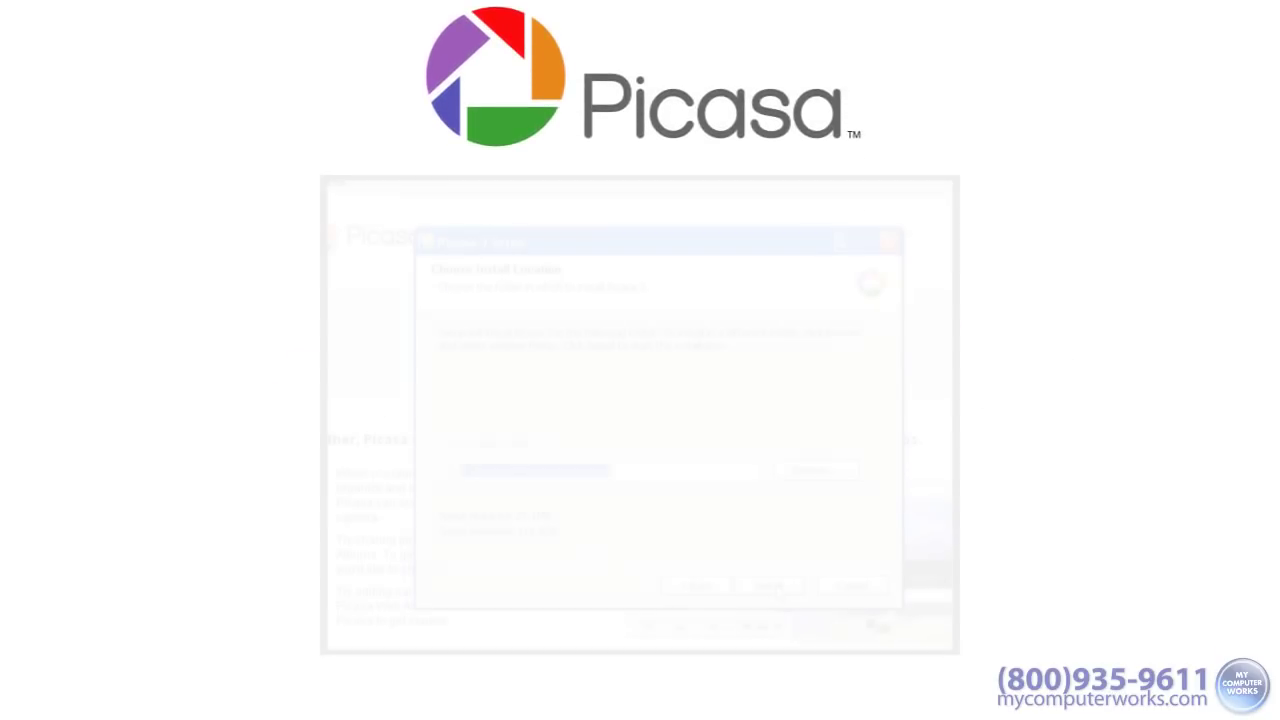
Step: Install Picasa and raise Fill Light to brighten the family-in-car photo
left_click(770, 587)
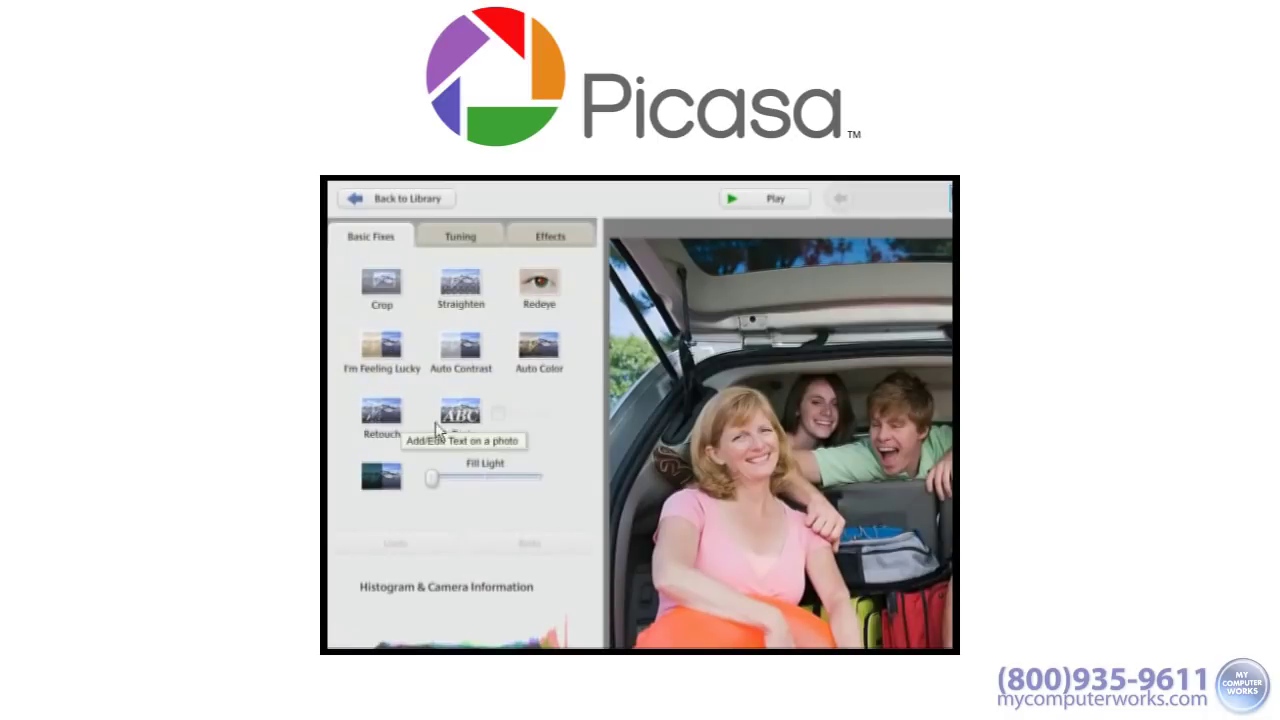
left_click_drag(432, 480, 528, 478)
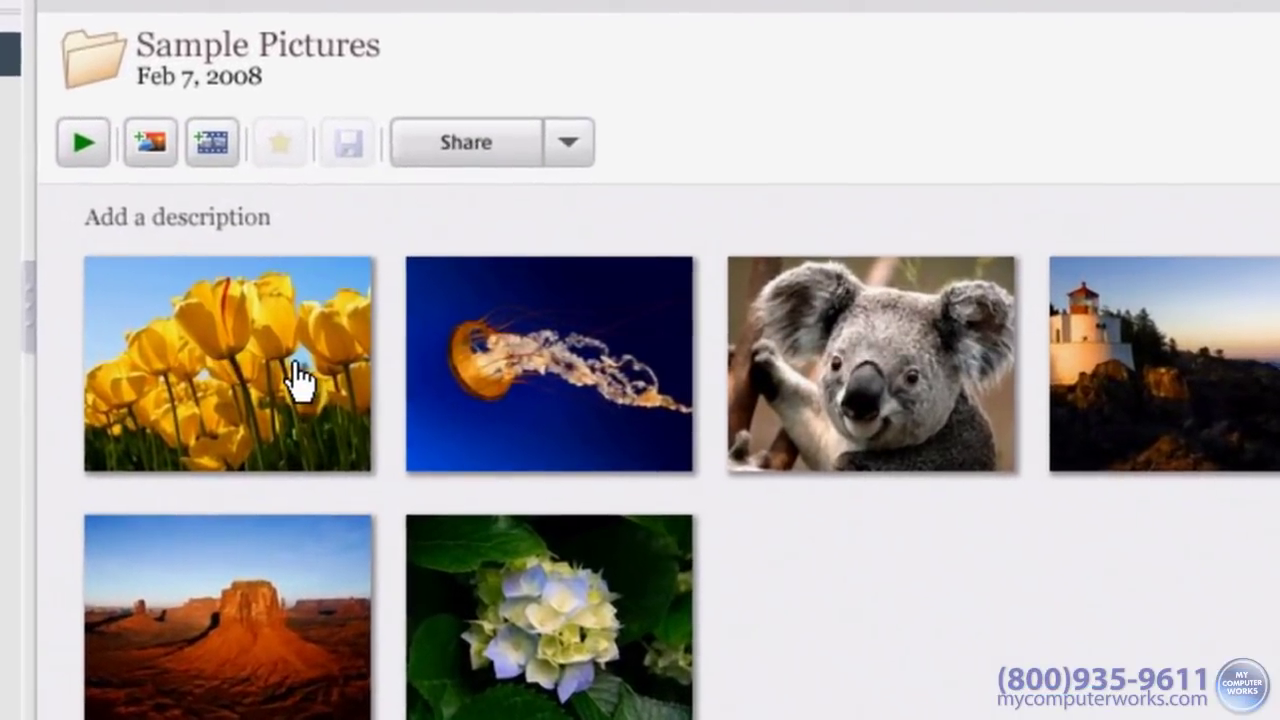
Step: Pick the Tulips, Koala, Lighthouse, Chrysanthemum and Desert thumbnails in Sample Pictures
left_click(300, 378)
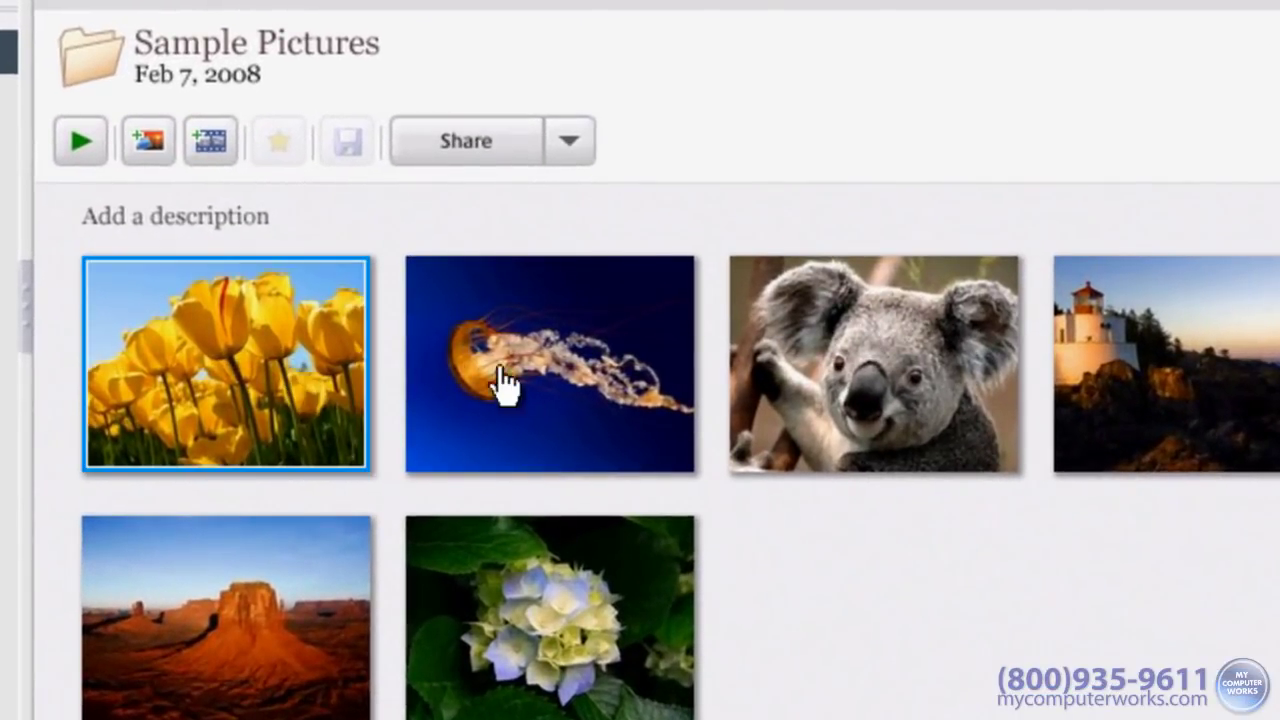
left_click(800, 385, "ctrl")
left_click(1206, 380, "ctrl")
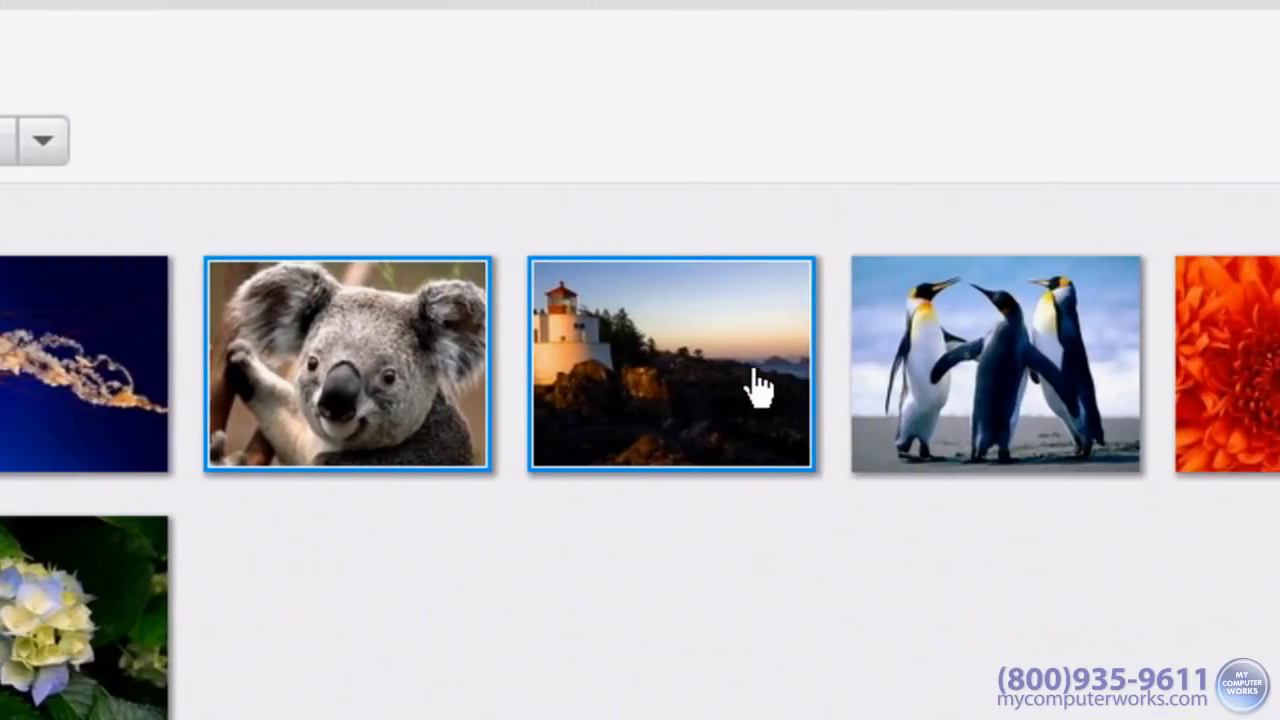
left_click(1087, 387, "ctrl")
left_click(152, 432, "ctrl")
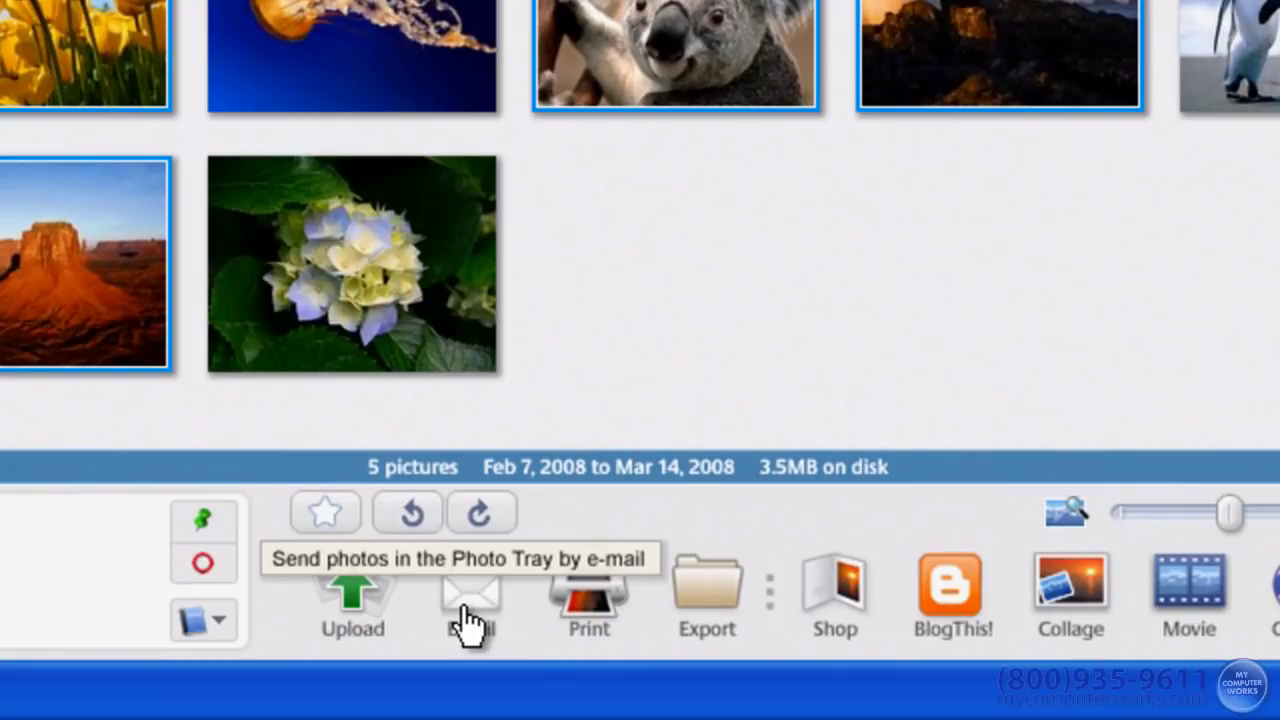
Step: Choose Google Mail for the picked photos and enter the Google account's username and password
left_click(468, 622)
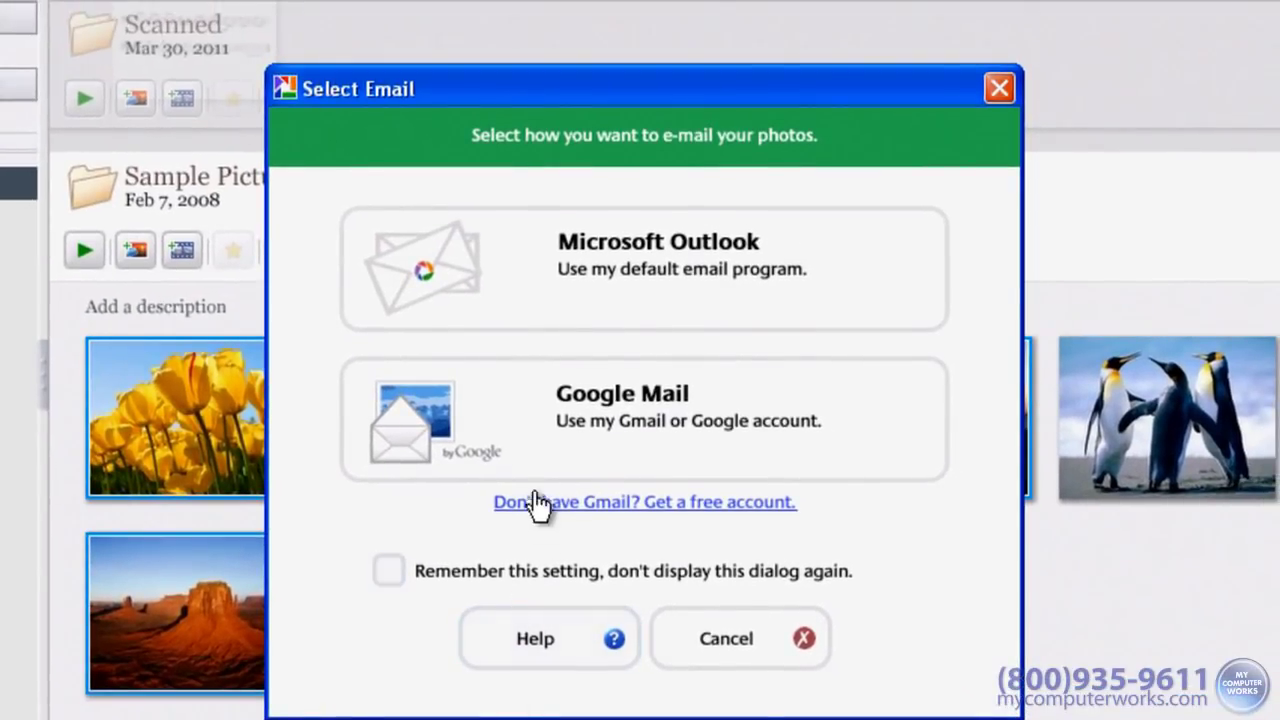
left_click(547, 423)
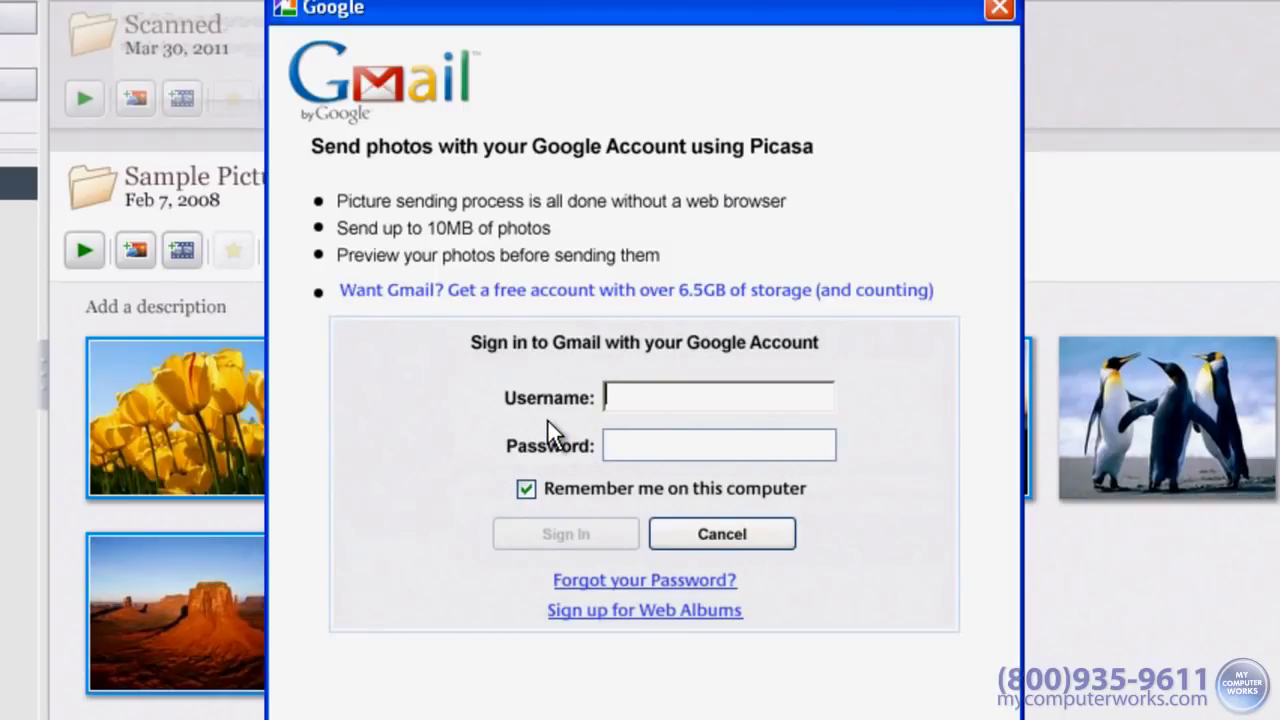
key("Tab")
type("•••••••••••")
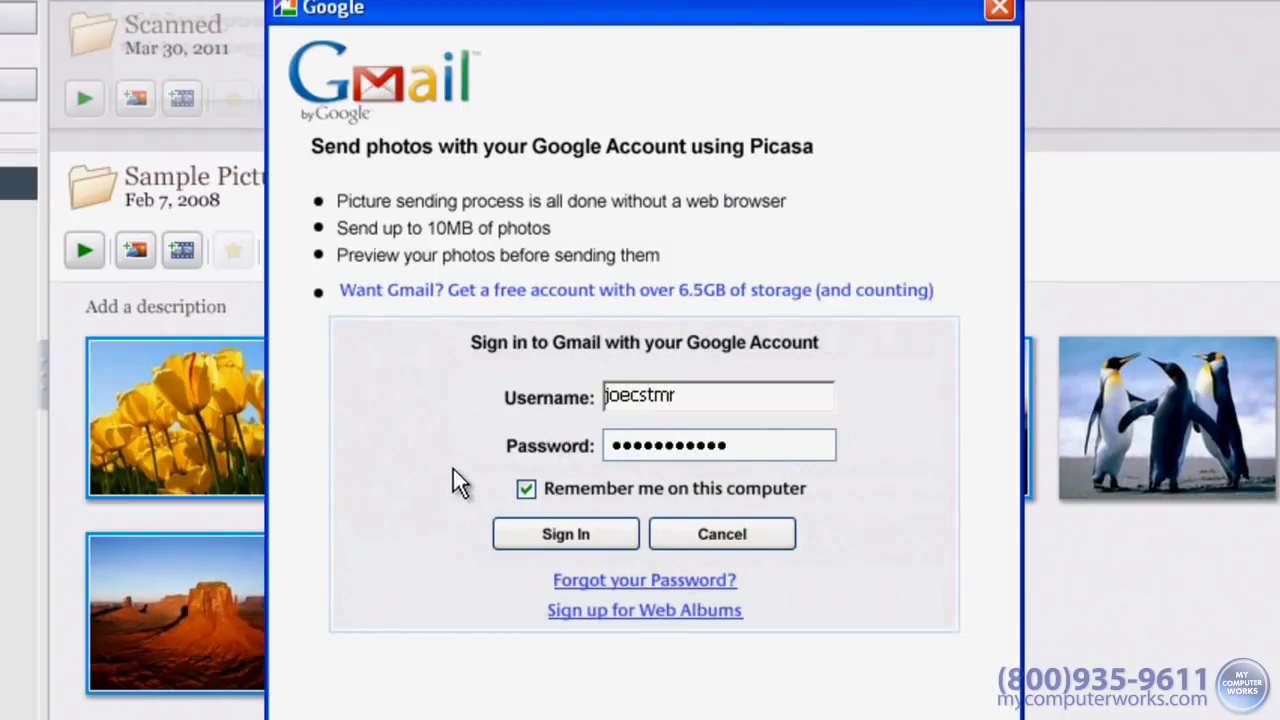
Step: Sign in, complete the recipient's e-mail address and send the '5 pictures for you' message
left_click(591, 540)
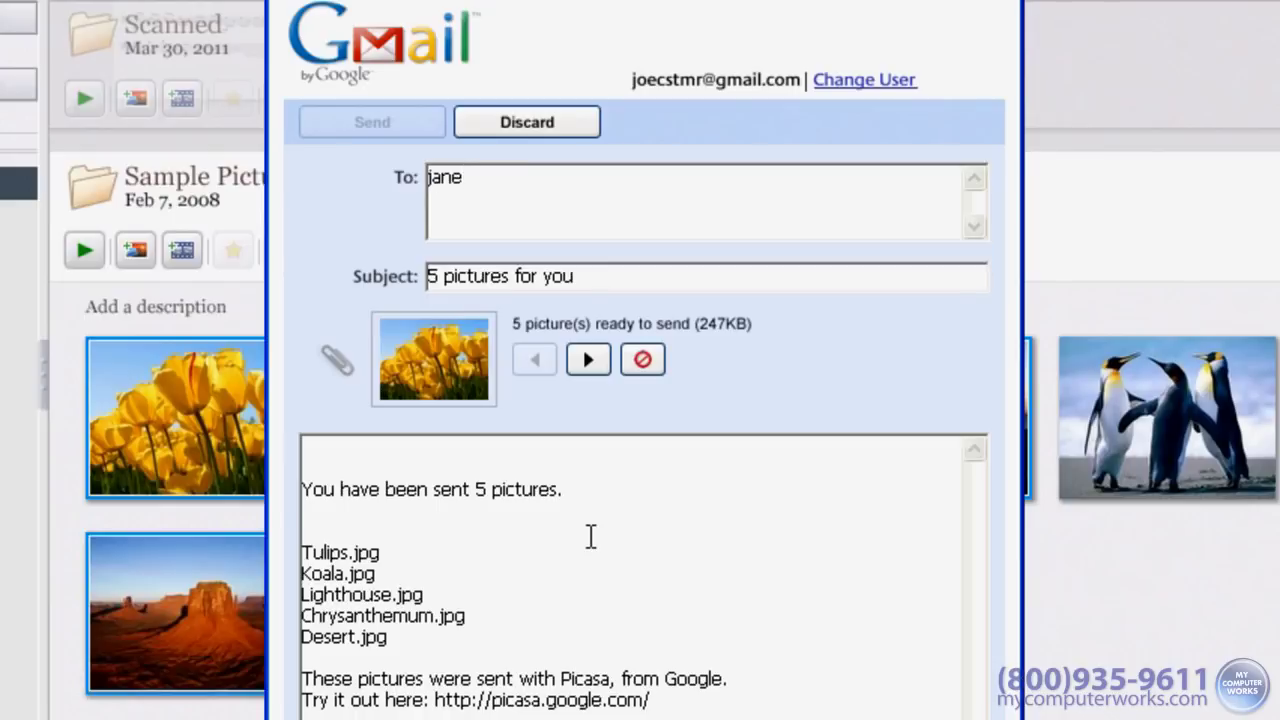
type("gmail.com")
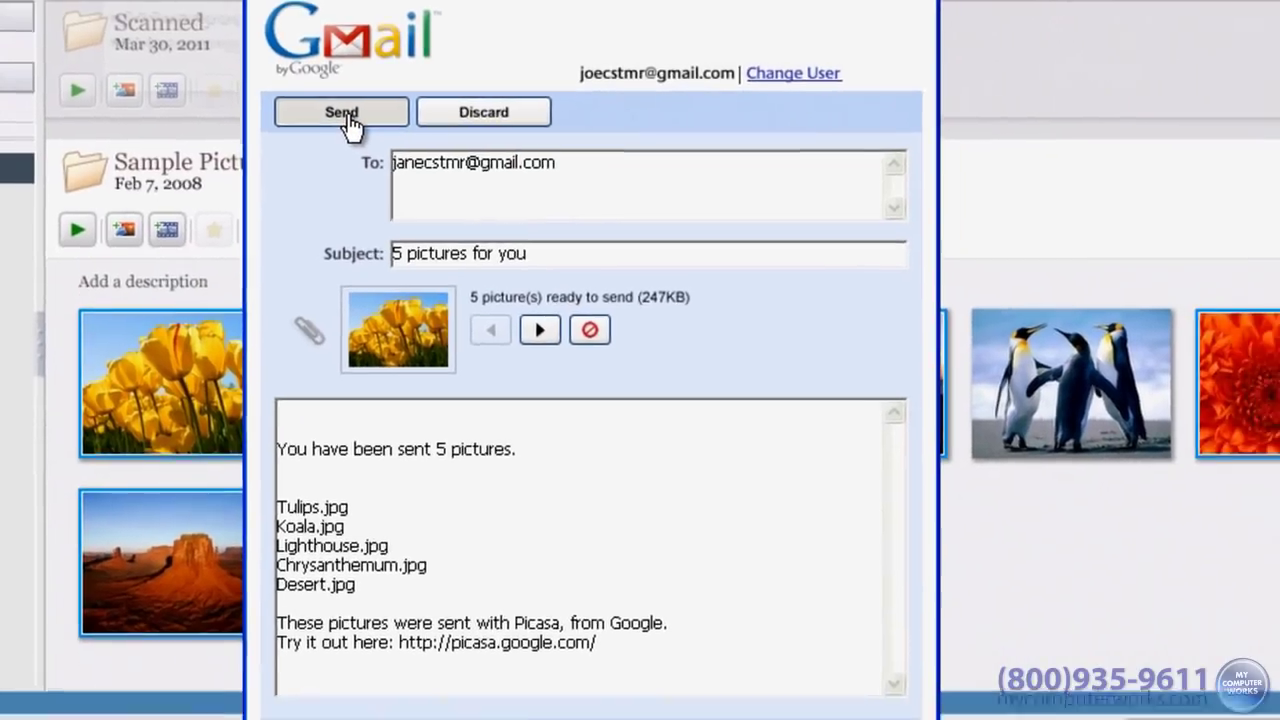
left_click(376, 124)
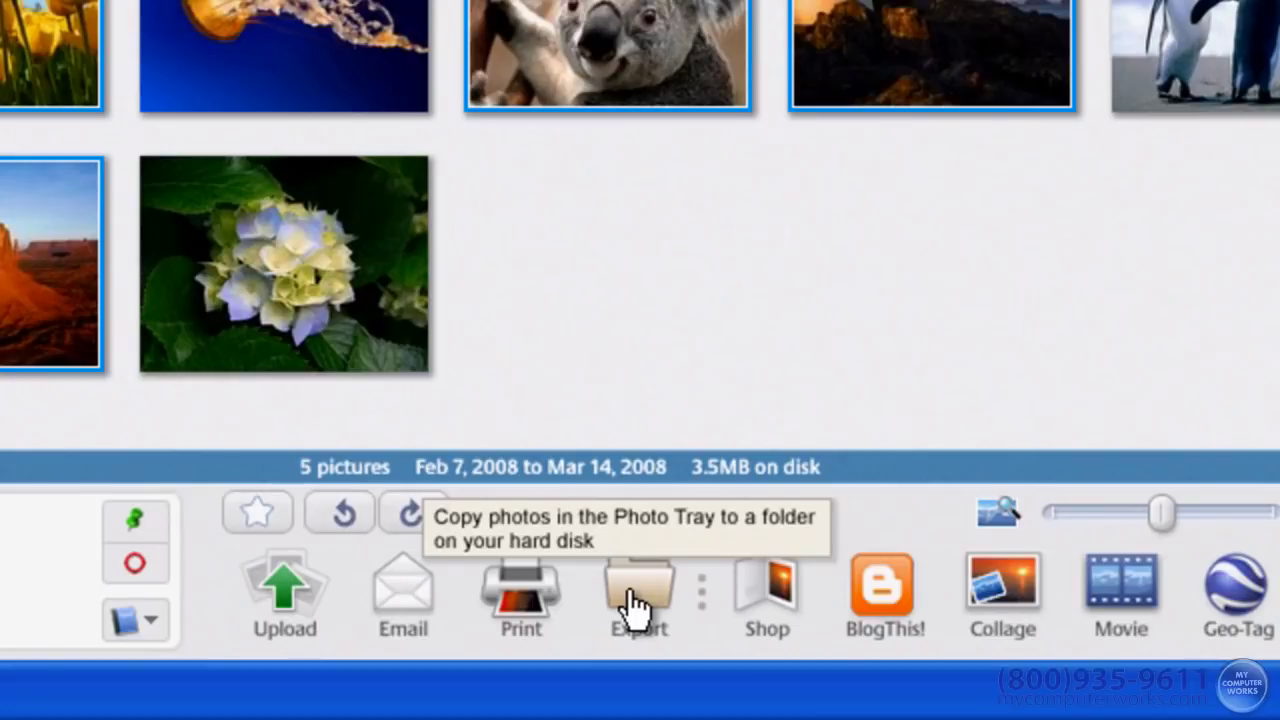
Step: Export the five tray photos, resized to 800 pixels, into a new 'Awesome Pictures' folder
left_click(637, 595)
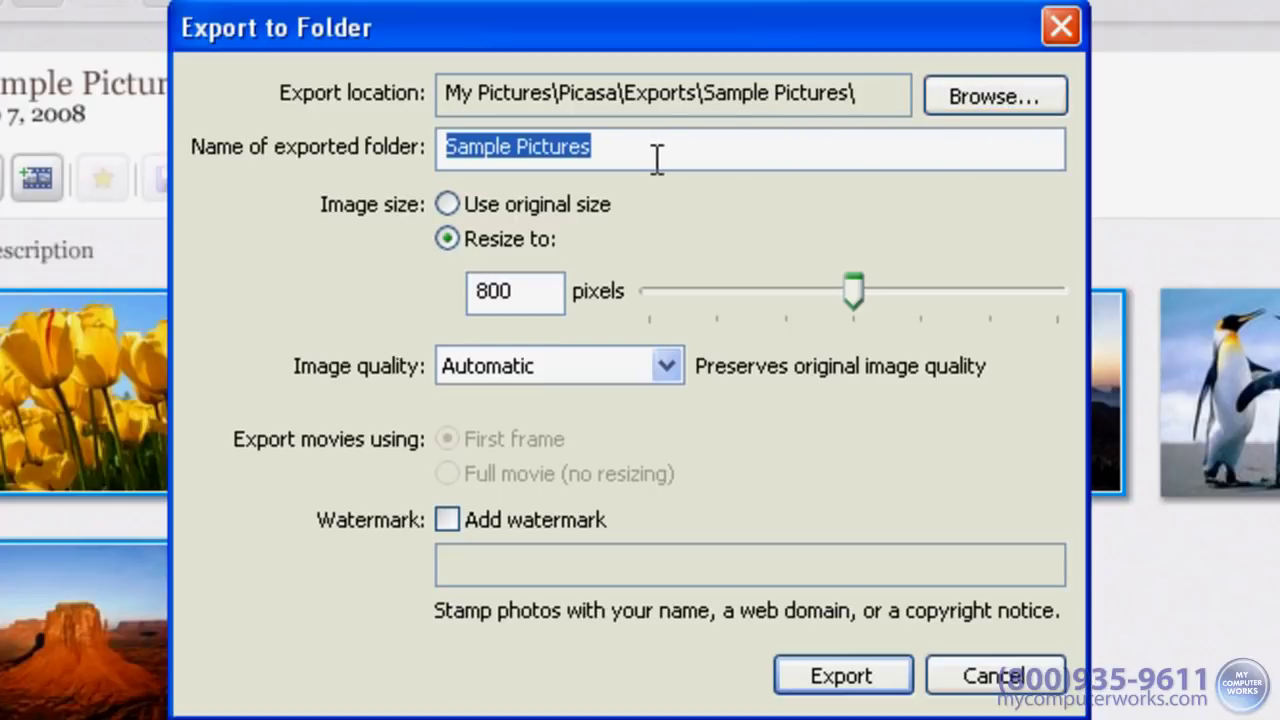
type("Awesome Pictures")
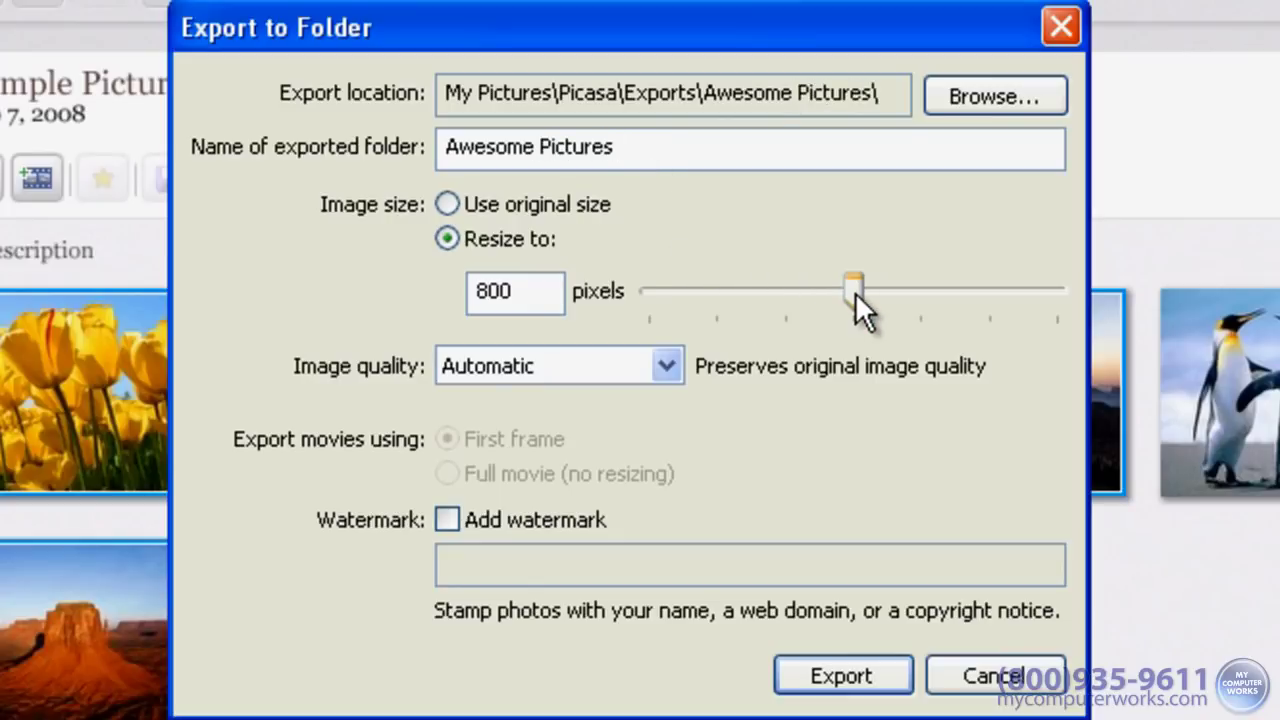
left_click_drag(854, 294, 890, 310)
left_click(849, 690)
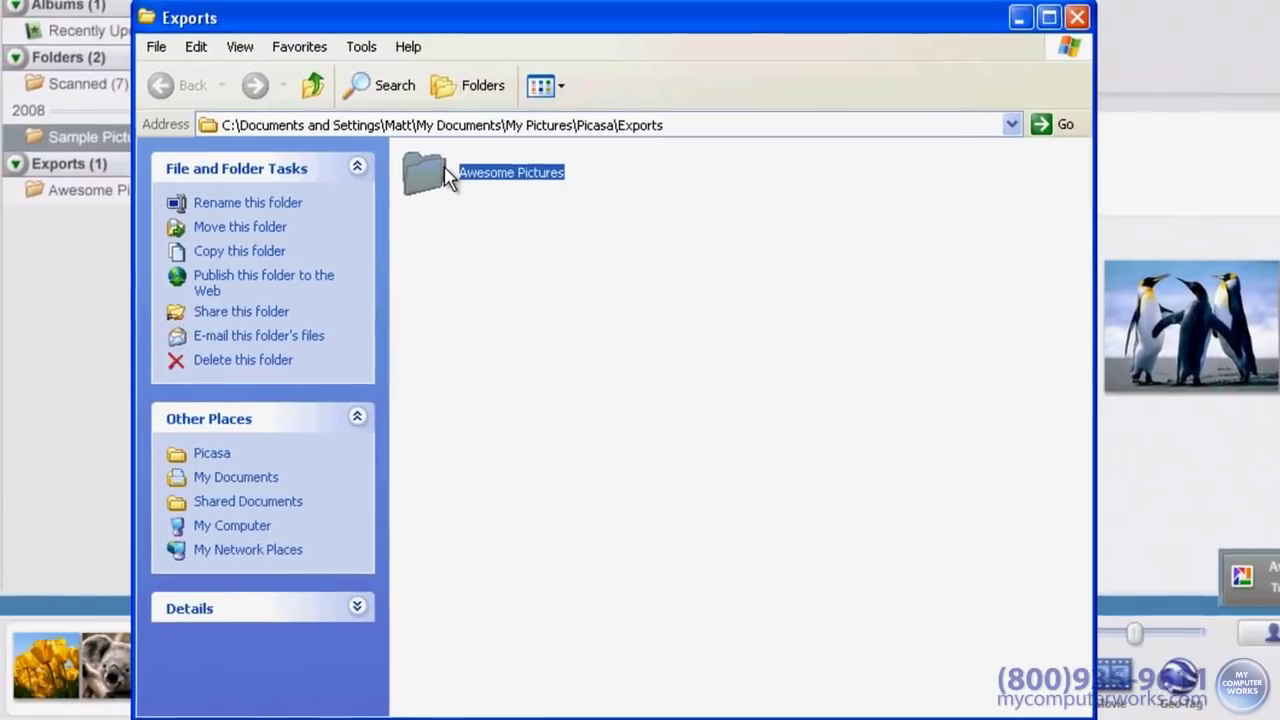
Step: Open the Awesome Pictures folder and select Chrysanthemum, Koala, Lighthouse and Tulips to confirm 800 x 600
double_click(450, 178)
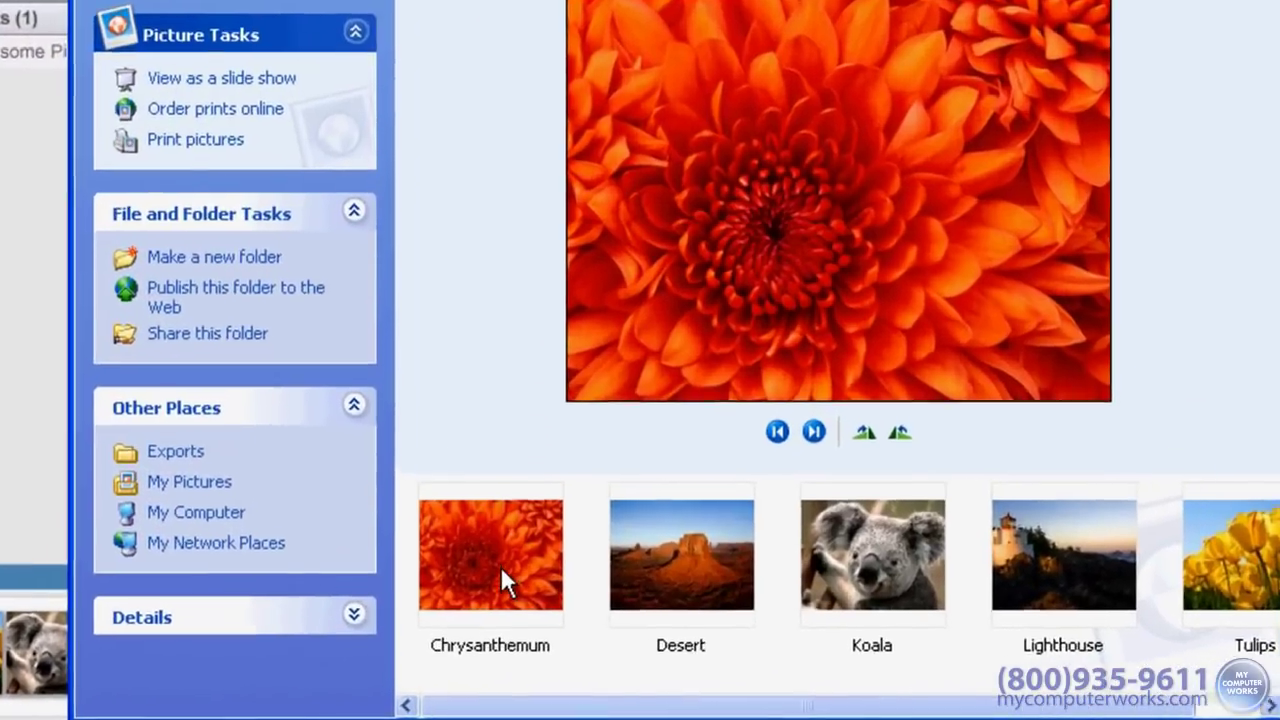
left_click(500, 566)
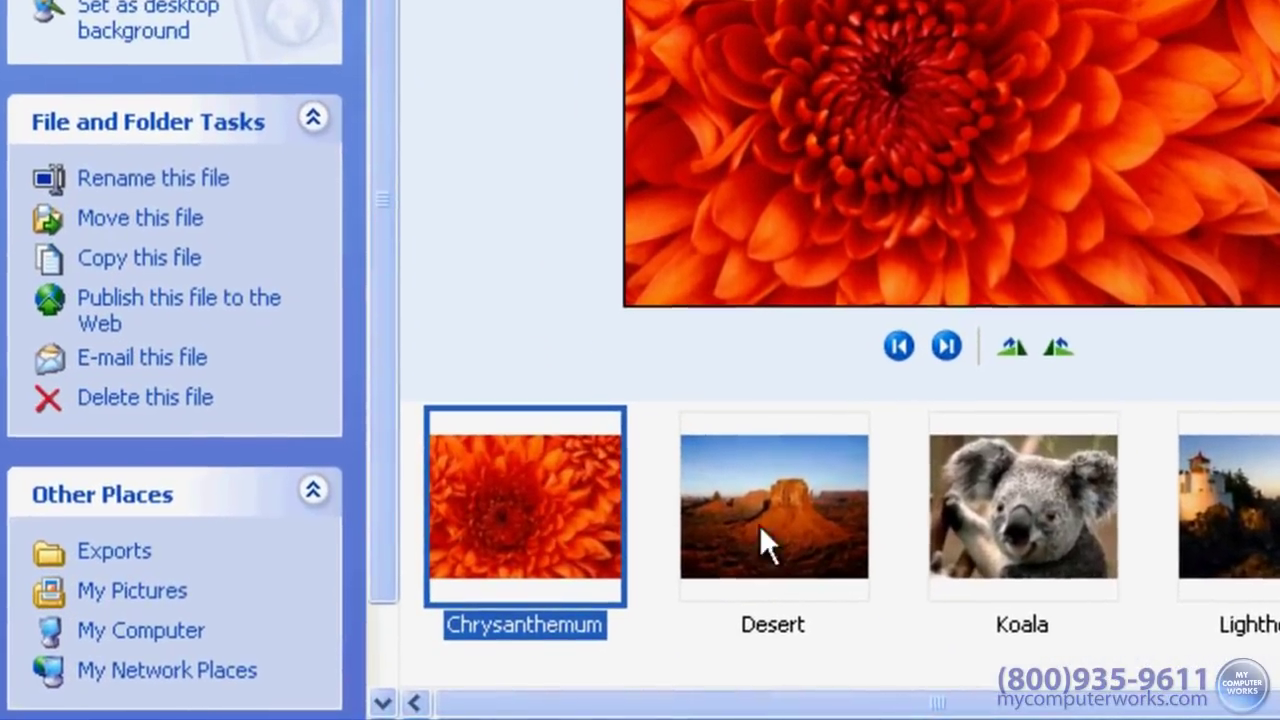
left_click(840, 575, "ctrl")
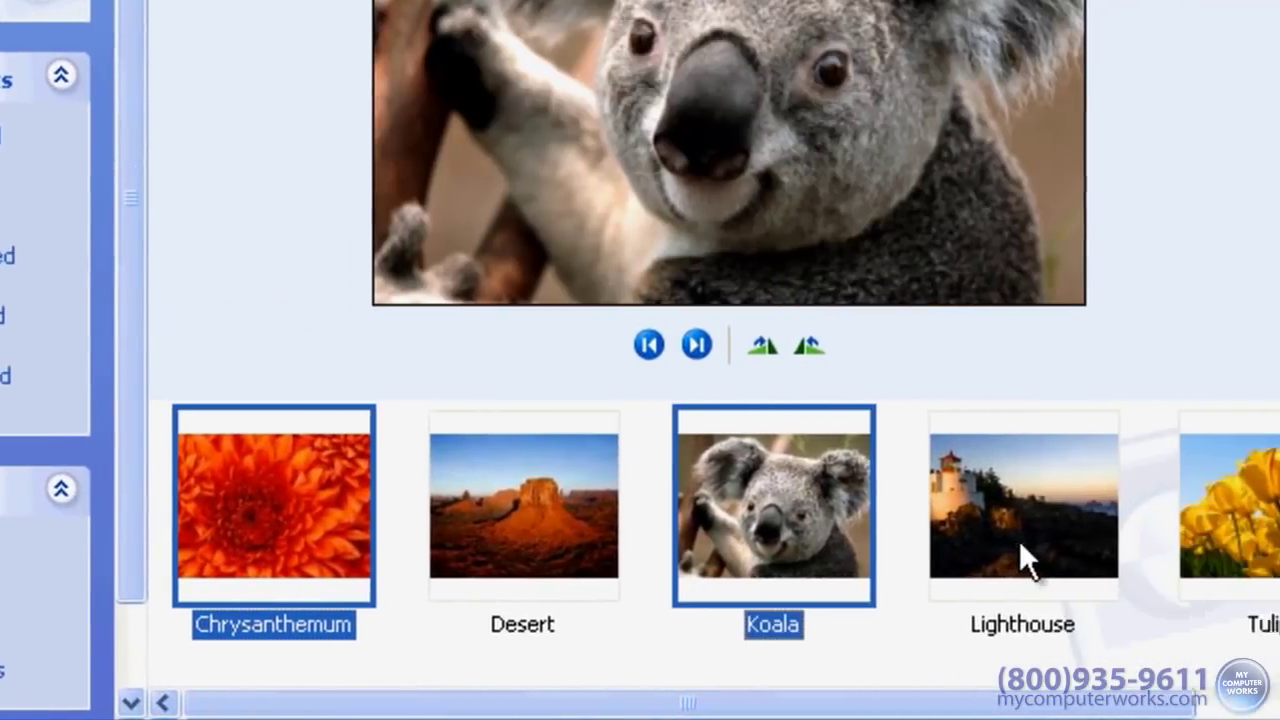
left_click(1020, 545, "ctrl")
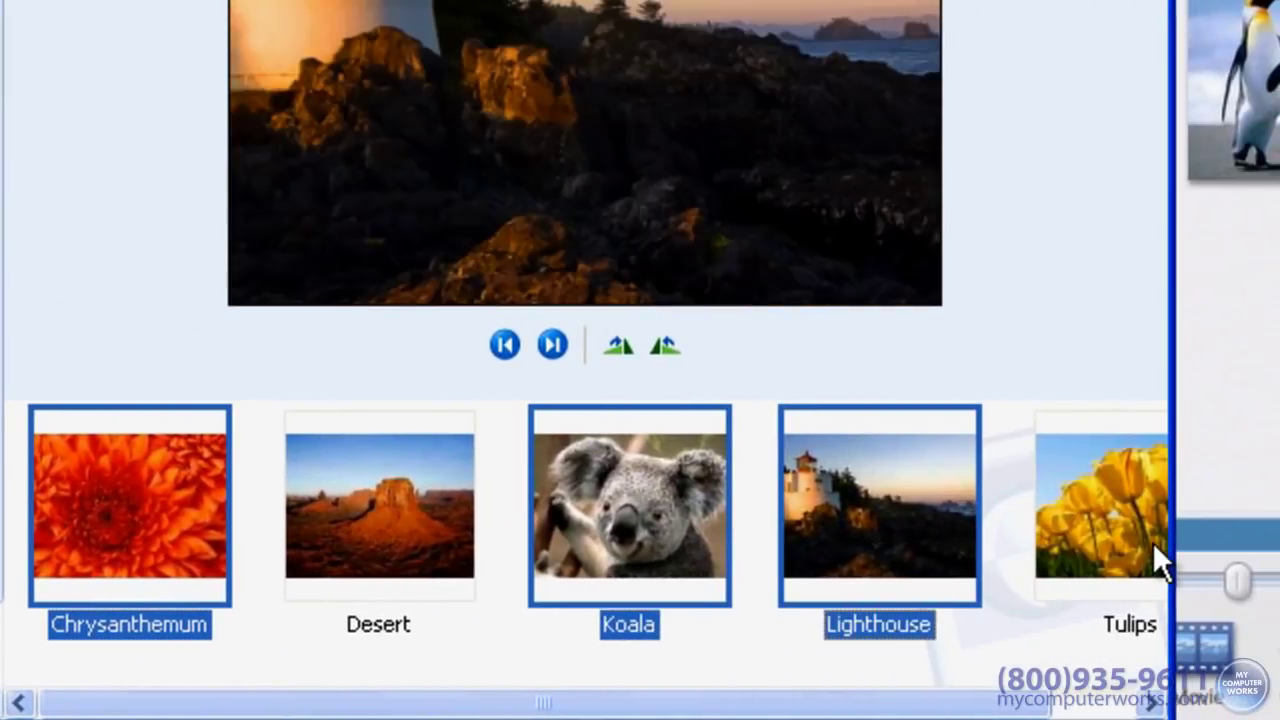
left_click(1153, 543, "ctrl")
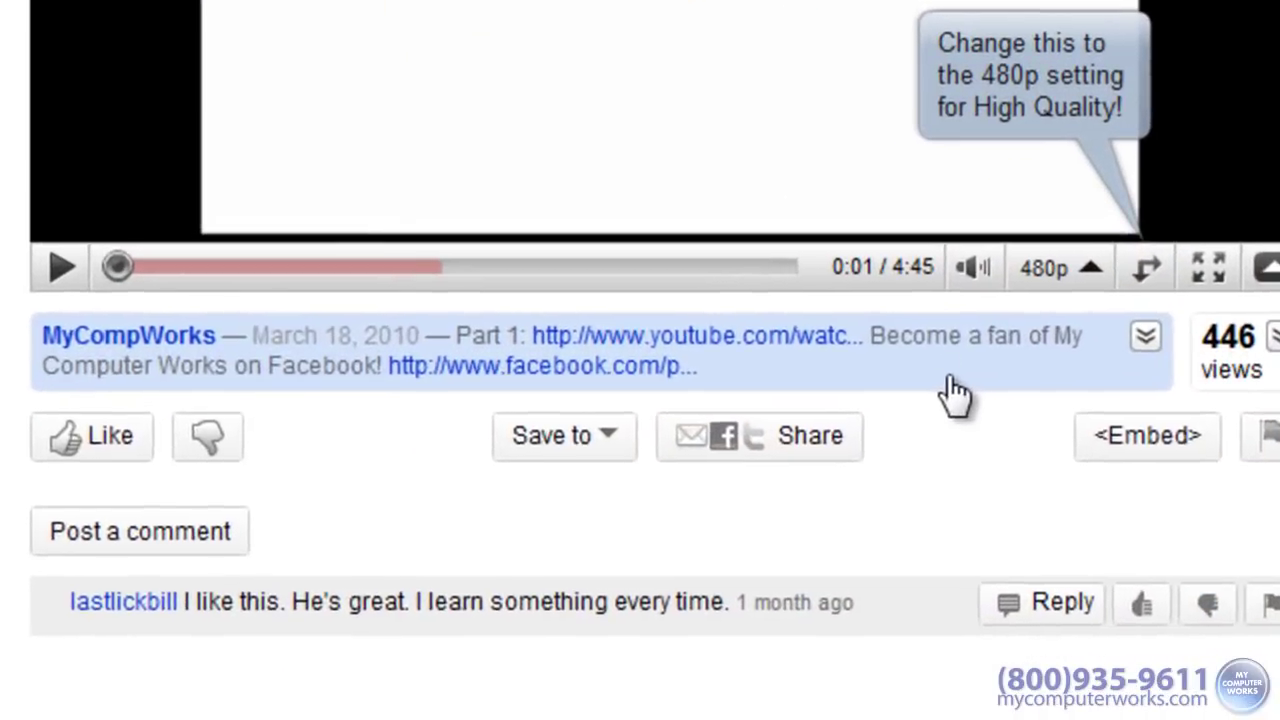
Step: Expand the YouTube video's description to reveal its social links and shortcut tip
left_click(955, 393)
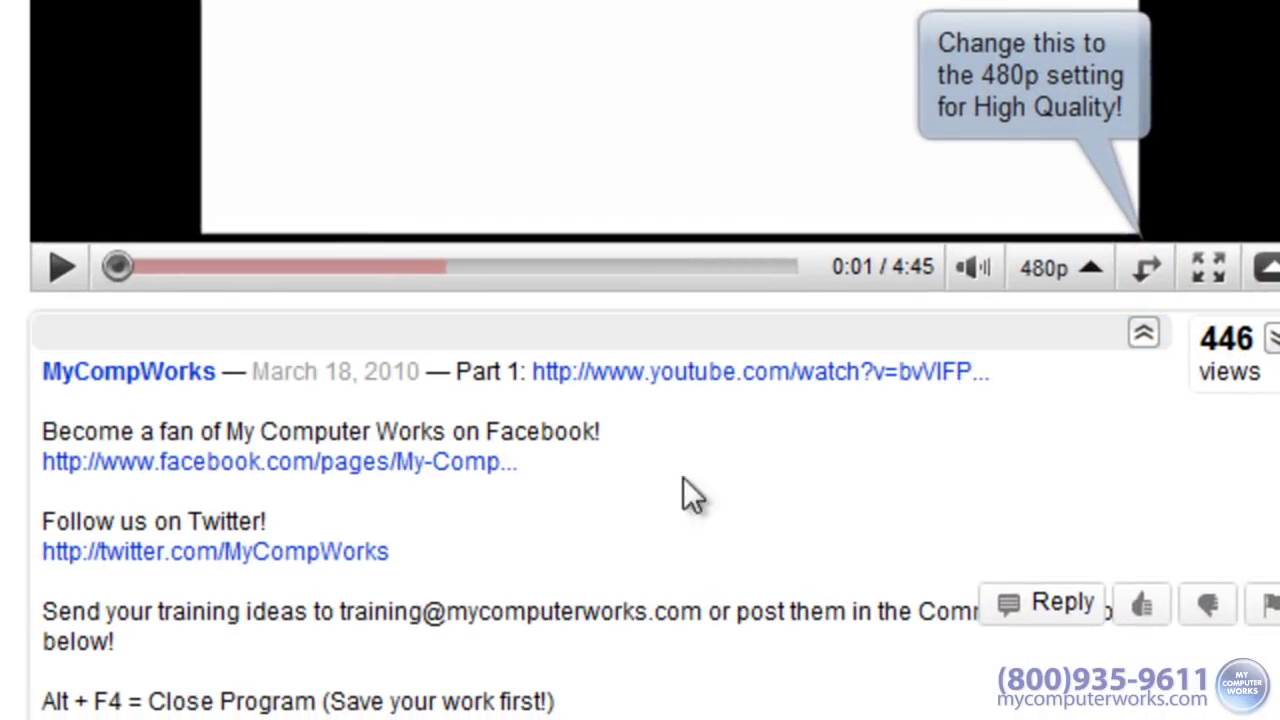